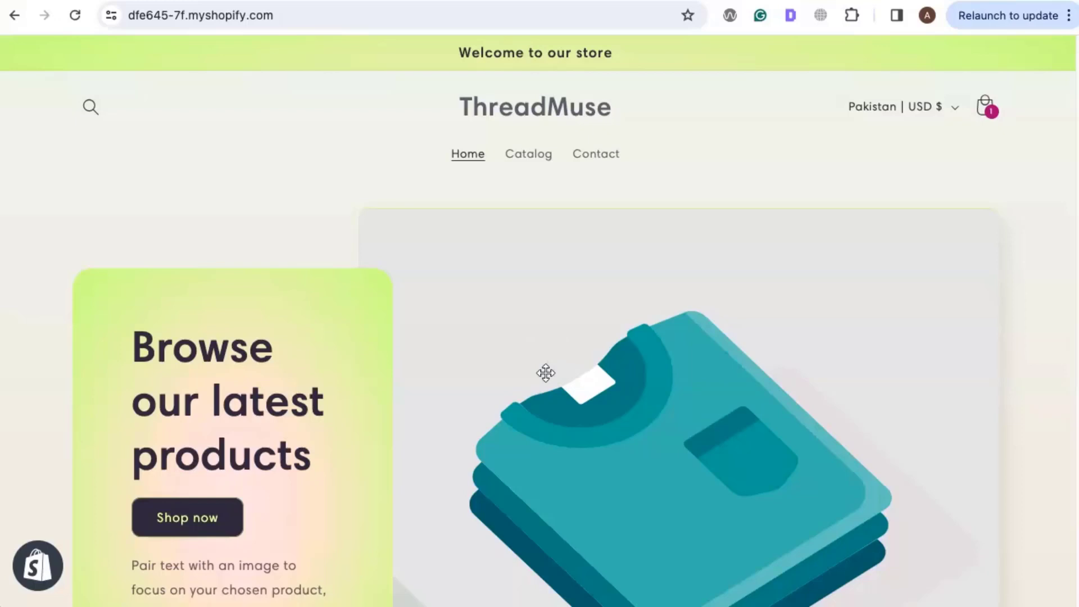
Open the orange beanie from the storefront's featured products and go to its address search section
{"action": "scroll", "coordinate": [512, 312], "scroll_direction": "down", "scroll_amount": 9}
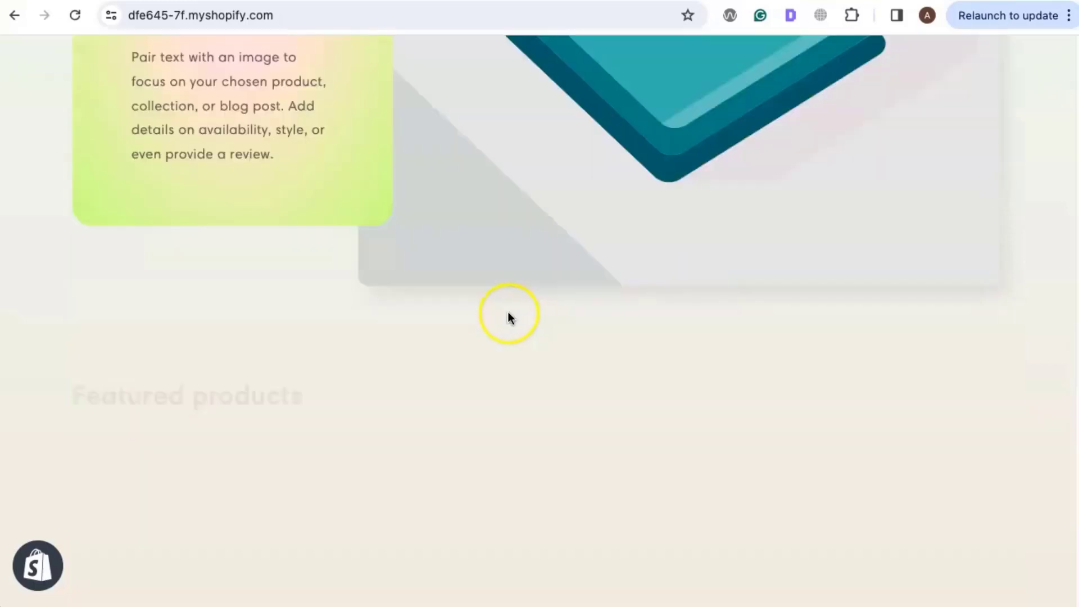
{"action": "left_click", "coordinate": [185, 506]}
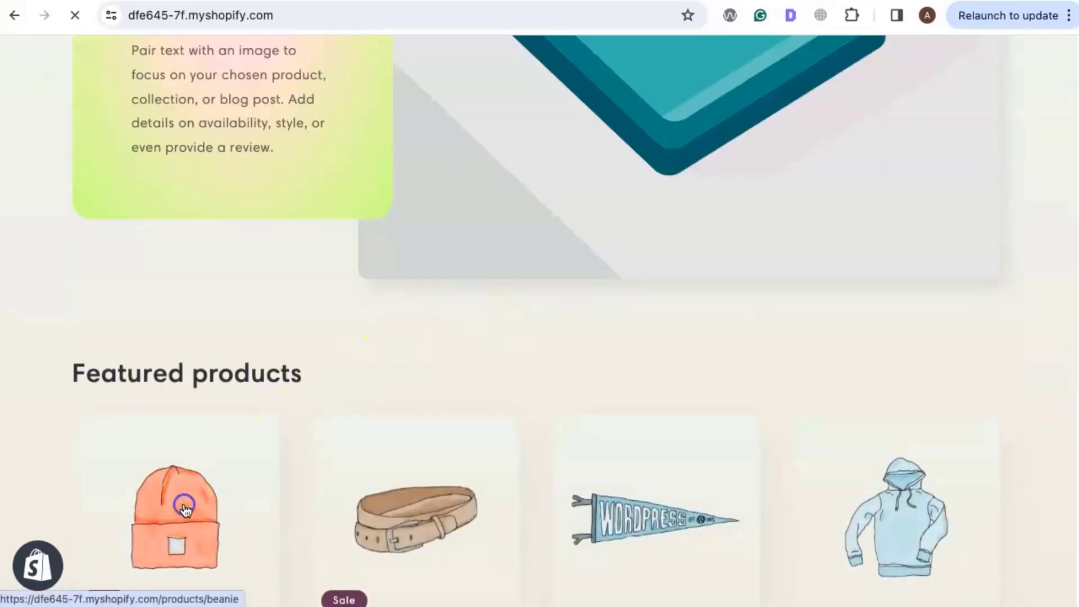
{"action": "scroll", "coordinate": [498, 262], "scroll_direction": "down", "scroll_amount": 5}
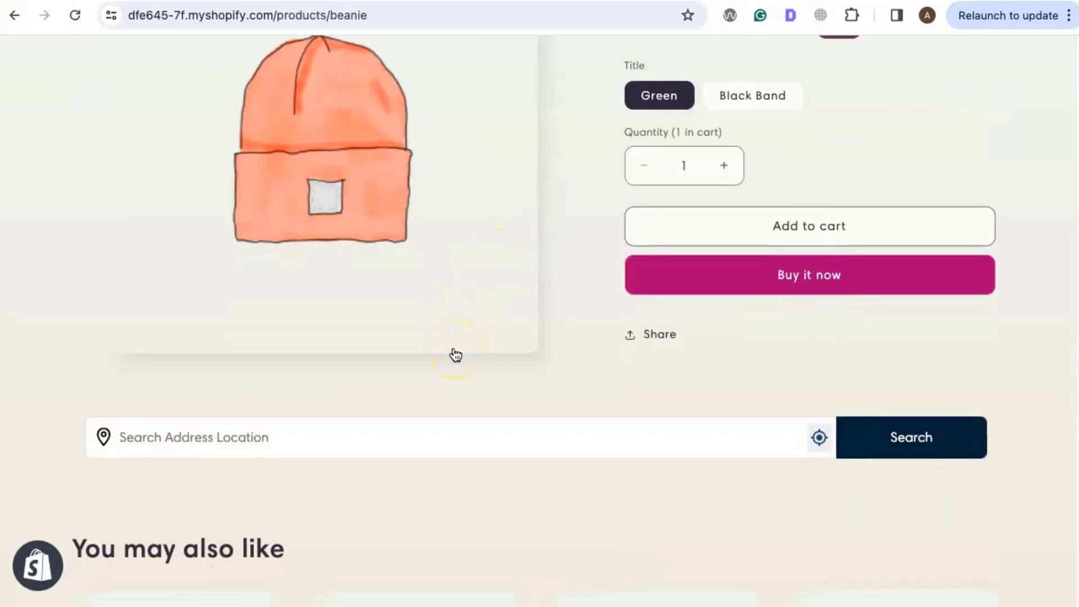
Search for store locations around New York from the beanie page and view the results on the store locator page
{"action": "left_click", "coordinate": [368, 437]}
{"action": "left_click", "coordinate": [239, 483]}
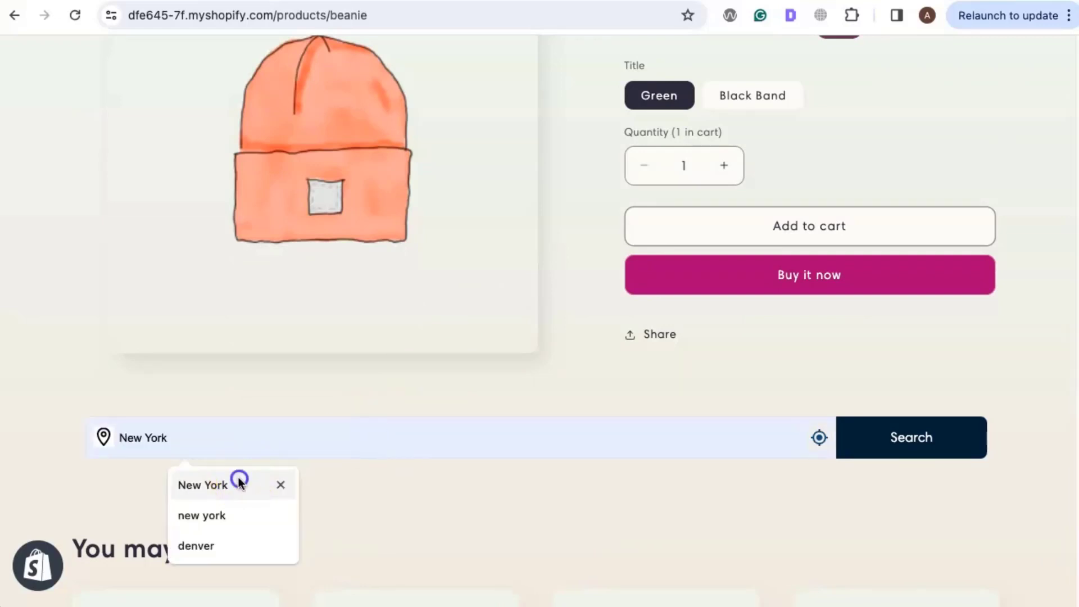
{"action": "left_click", "coordinate": [875, 442]}
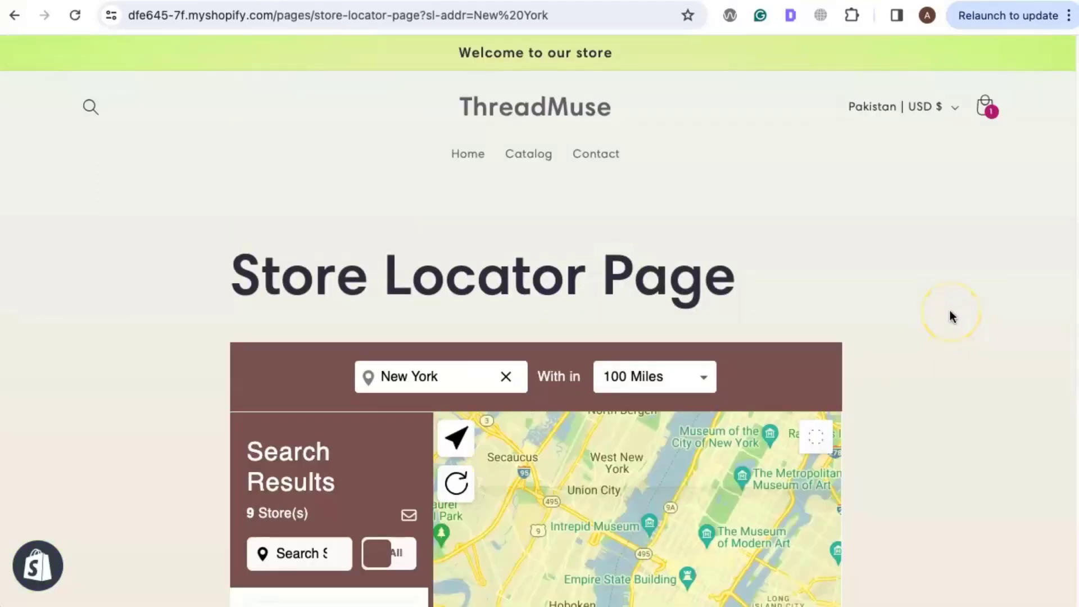
{"action": "scroll", "coordinate": [951, 317], "scroll_direction": "down", "scroll_amount": 5}
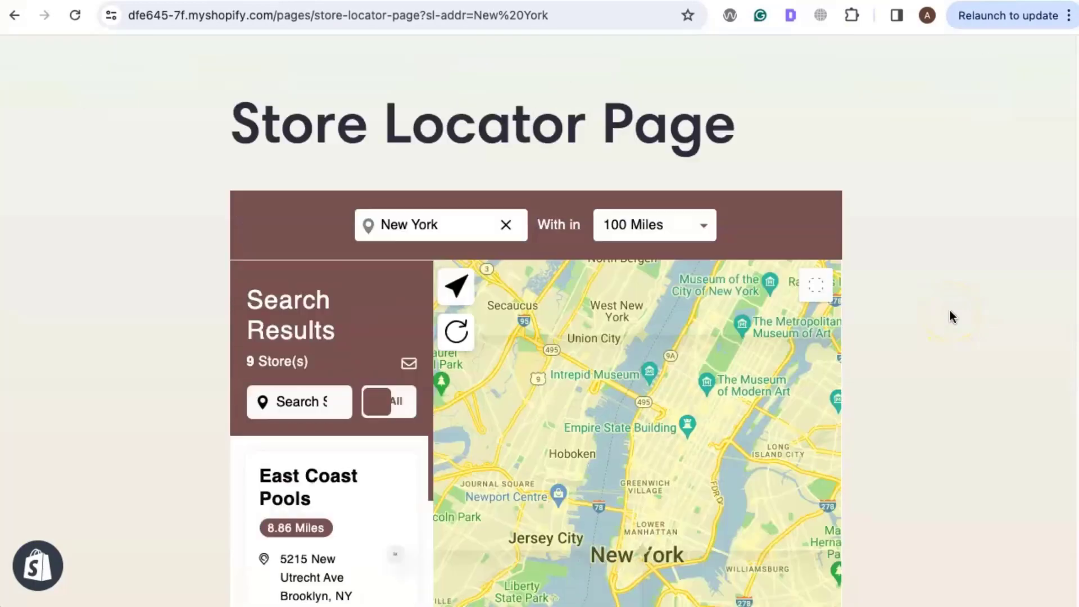
{"action": "scroll", "coordinate": [952, 316], "scroll_direction": "down", "scroll_amount": 3}
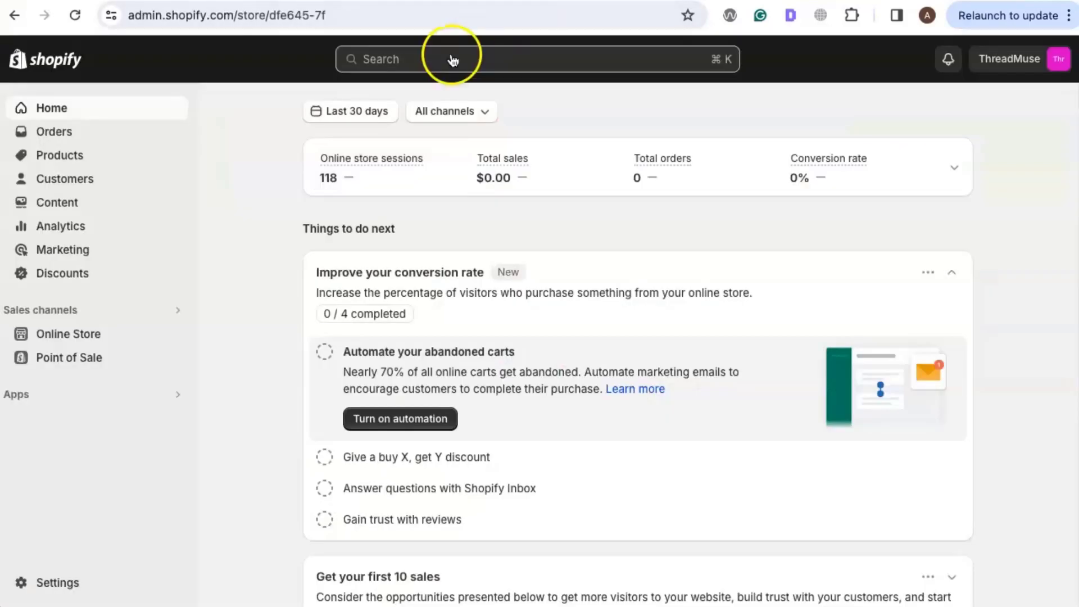
From the Shopify admin, search the Shopify App Store for "WP Maps" and open the WP Maps - Store Locator App listing
{"action": "left_click", "coordinate": [452, 58]}
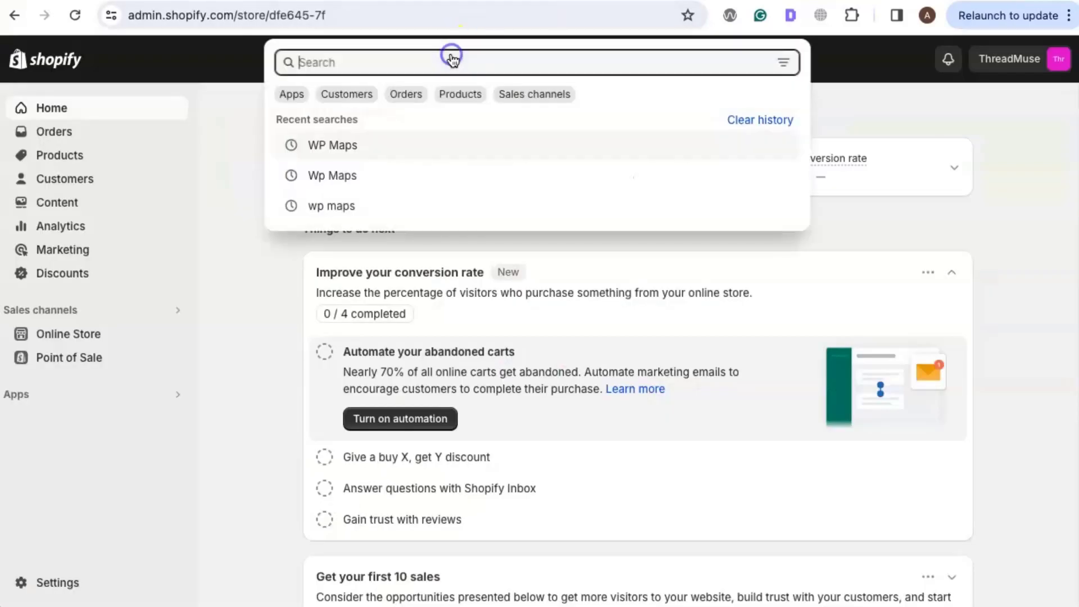
{"action": "type", "text": "WP Maps"}
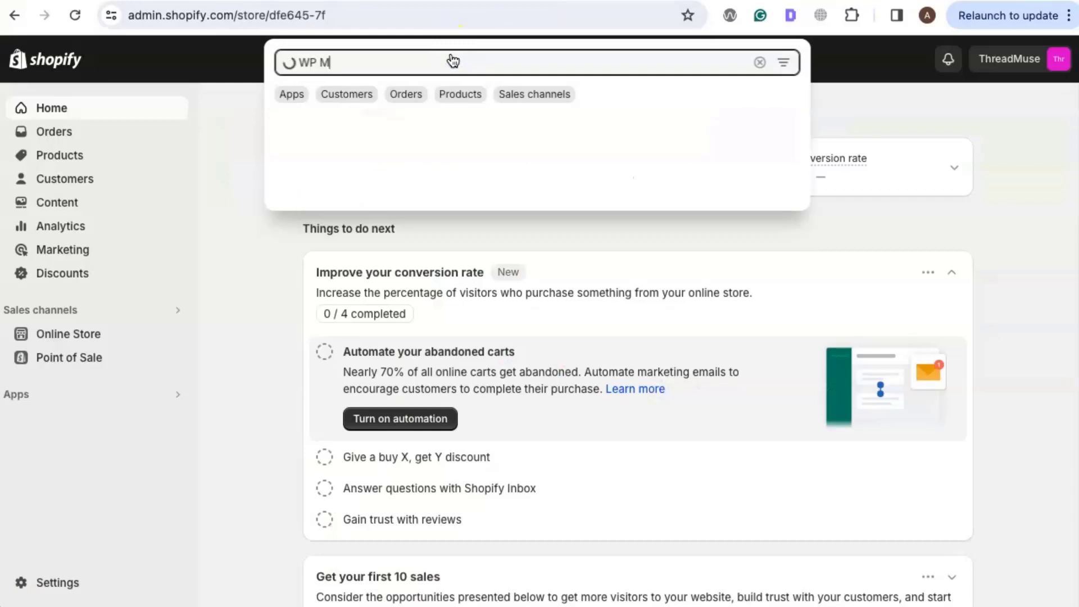
{"action": "left_click", "coordinate": [467, 61]}
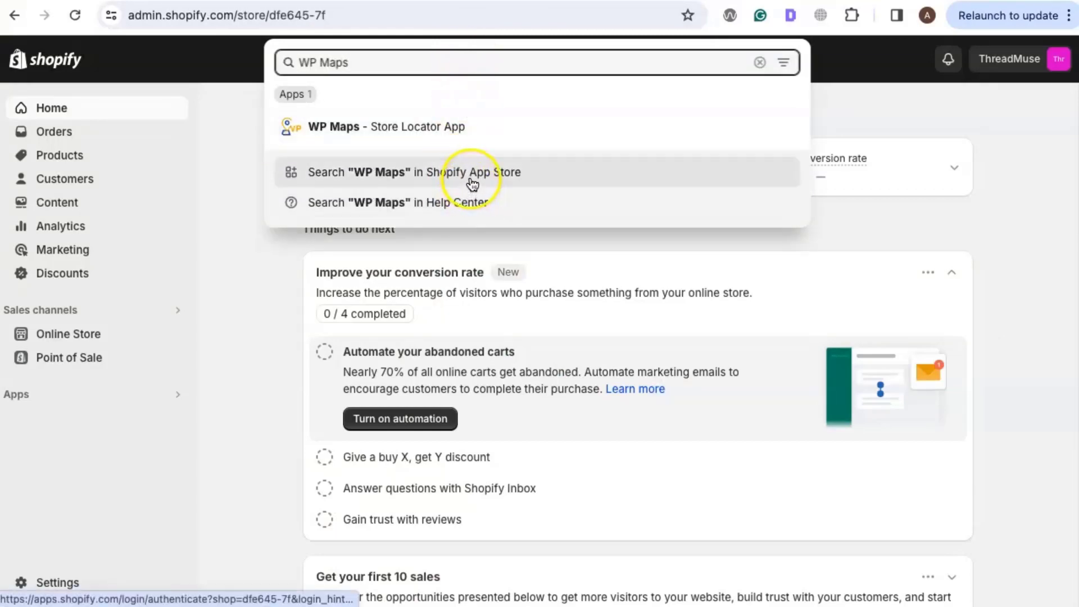
{"action": "left_click", "coordinate": [472, 181]}
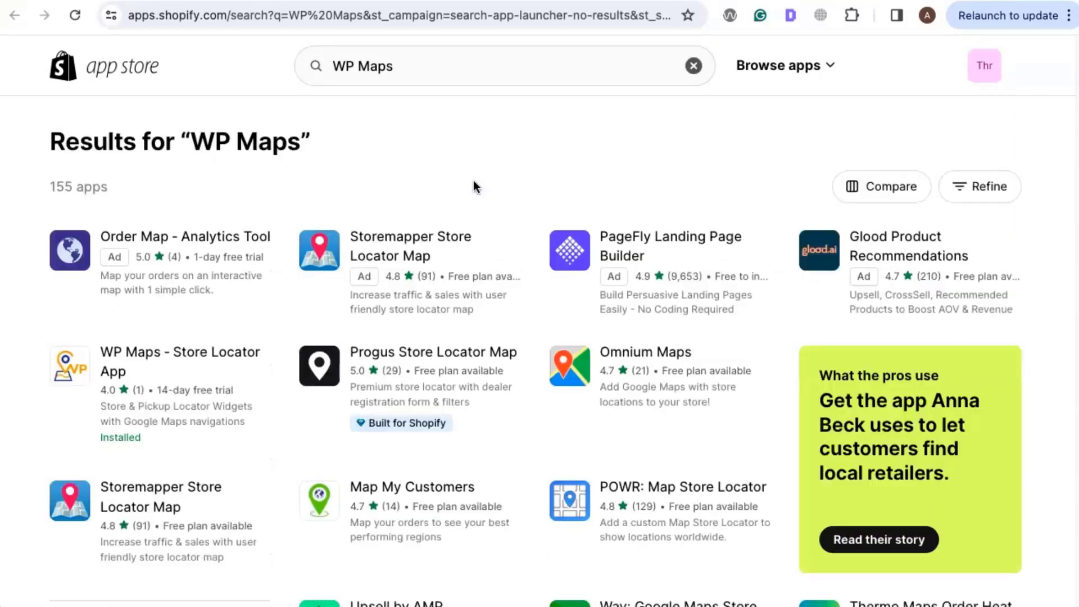
{"action": "left_click", "coordinate": [111, 355]}
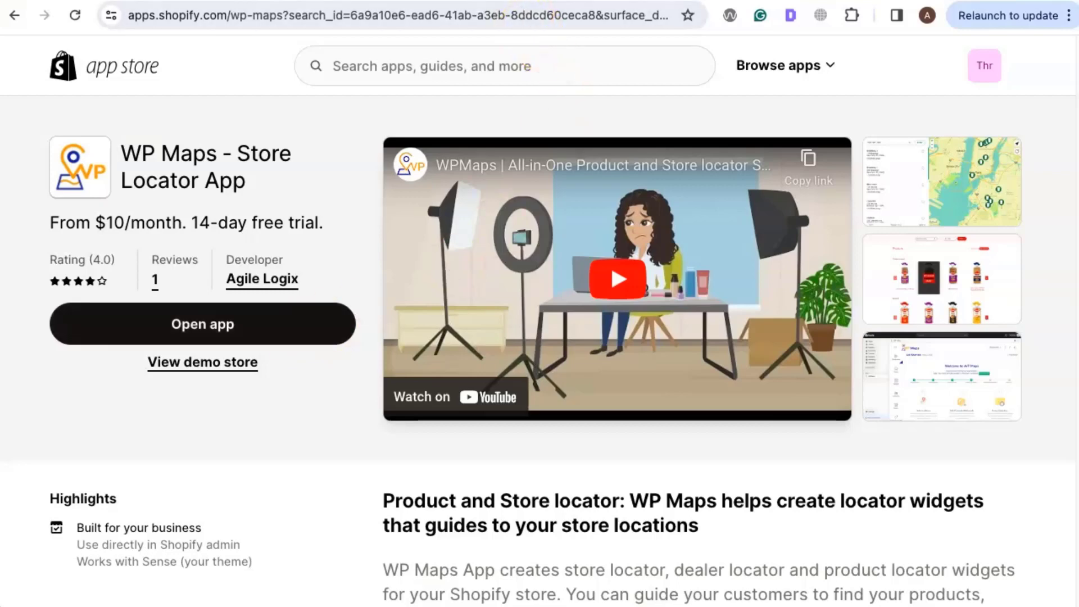
Return to the Shopify admin, open the installed WP Maps - Store Locator App and go to its Get Started page
{"action": "left_click", "coordinate": [483, 1]}
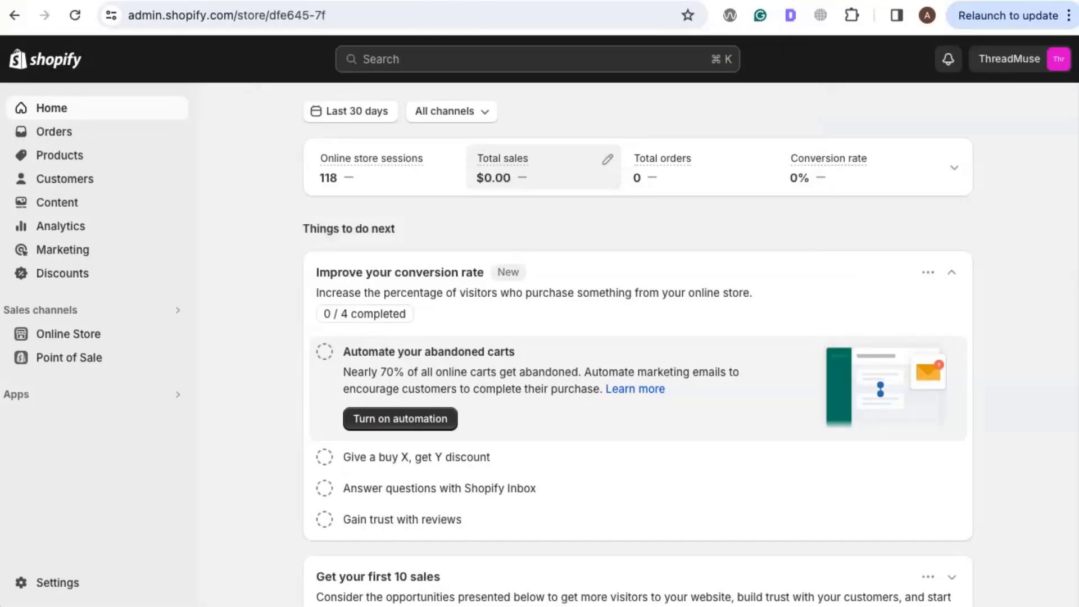
{"action": "left_click", "coordinate": [43, 400]}
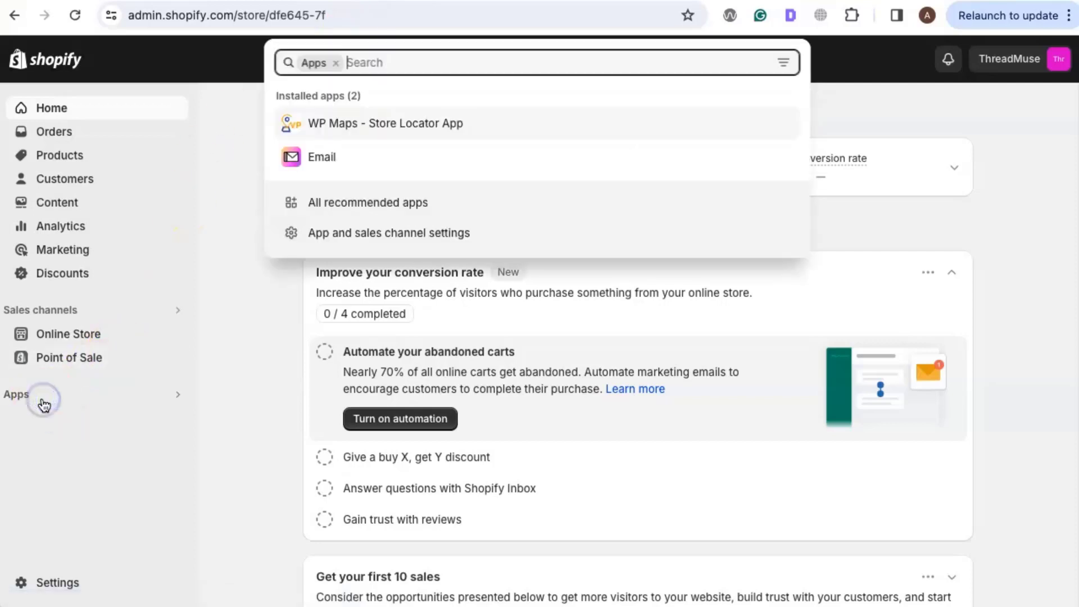
{"action": "left_click", "coordinate": [338, 128]}
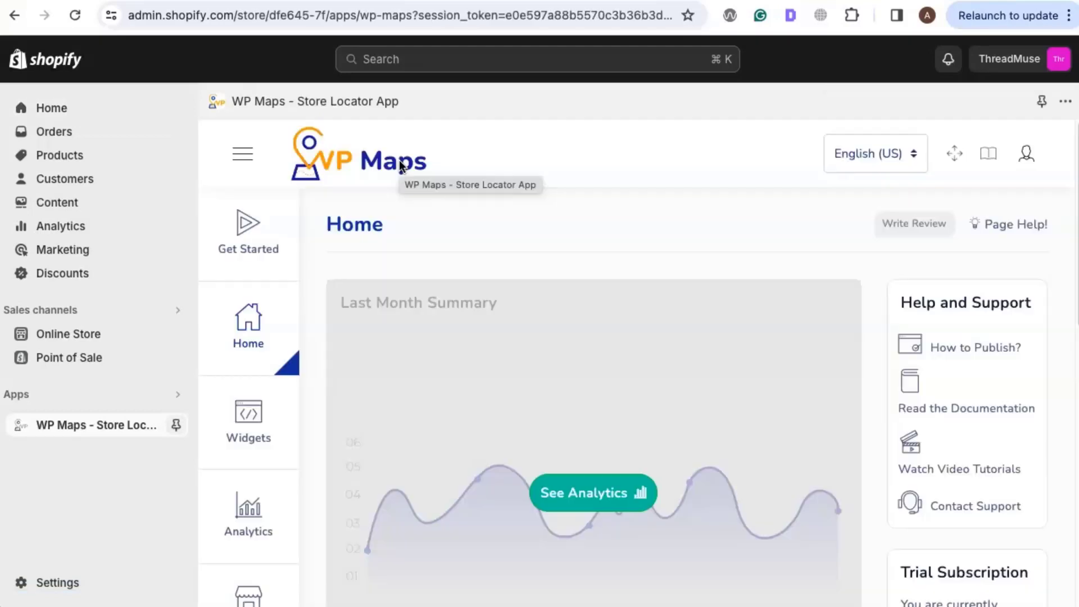
{"action": "left_click", "coordinate": [274, 218]}
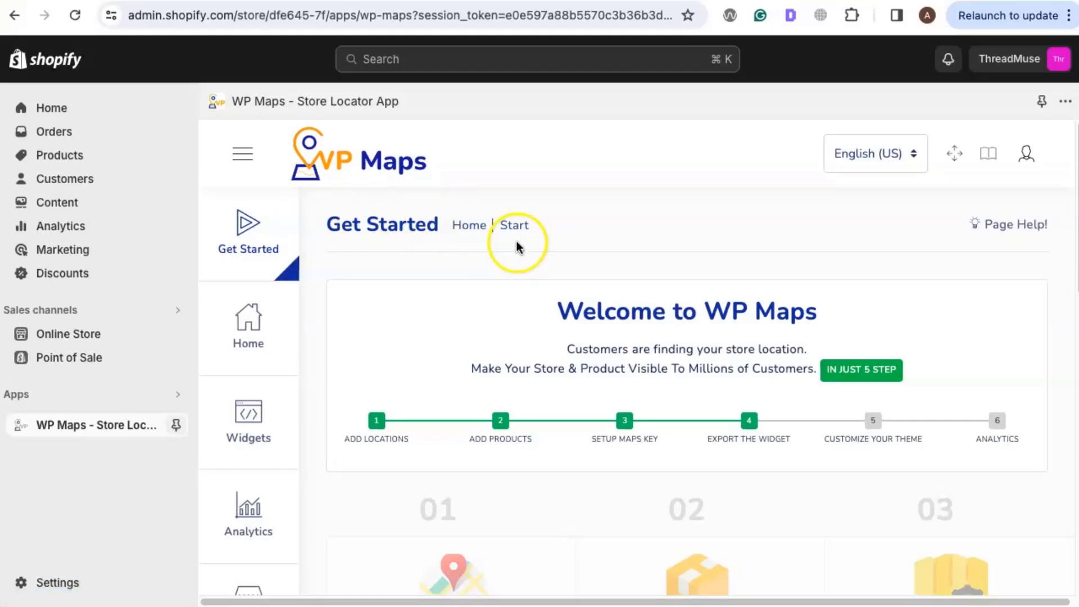
Review the setup steps, look at the Stores Import/Export page for locations, and return to the Get Started page
{"action": "scroll", "coordinate": [518, 275], "scroll_direction": "down", "scroll_amount": 1}
{"action": "scroll", "coordinate": [517, 273], "scroll_direction": "down", "scroll_amount": 3}
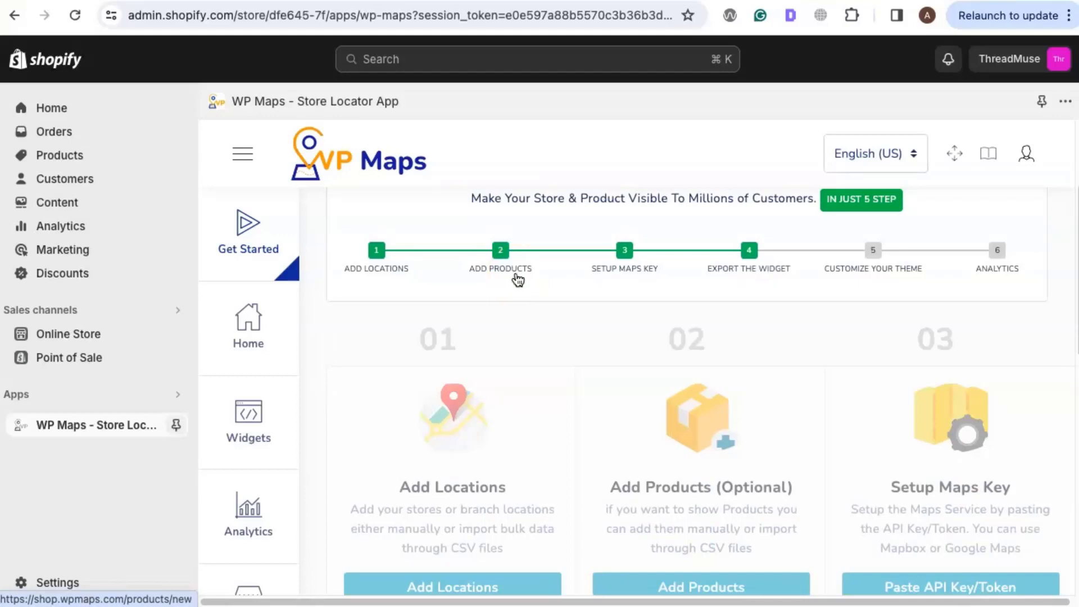
{"action": "scroll", "coordinate": [512, 298], "scroll_direction": "down", "scroll_amount": 4}
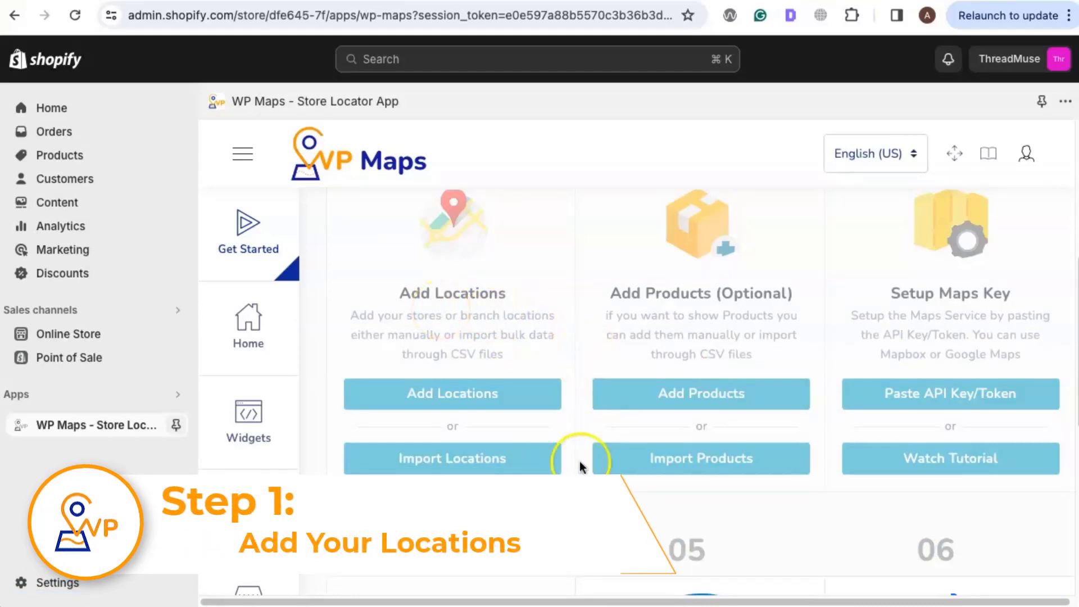
{"action": "left_click", "coordinate": [436, 464]}
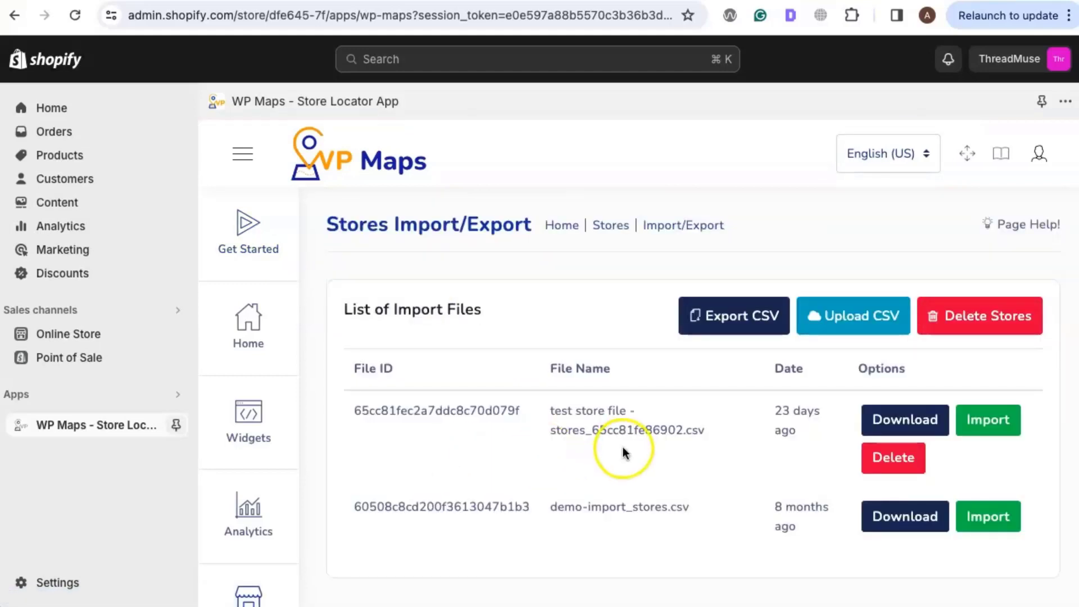
{"action": "left_click", "coordinate": [217, 241]}
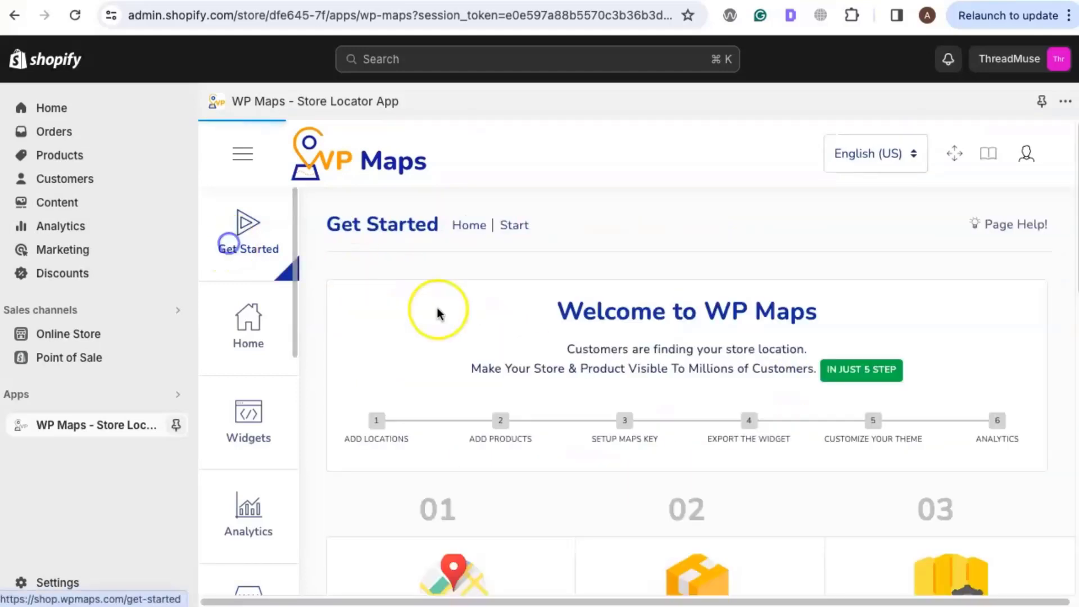
Start adding a location manually and title the new store "Store Alpha"
{"action": "scroll", "coordinate": [439, 309], "scroll_direction": "down", "scroll_amount": 10}
{"action": "scroll", "coordinate": [453, 327], "scroll_direction": "up", "scroll_amount": 1}
{"action": "left_click", "coordinate": [431, 322]}
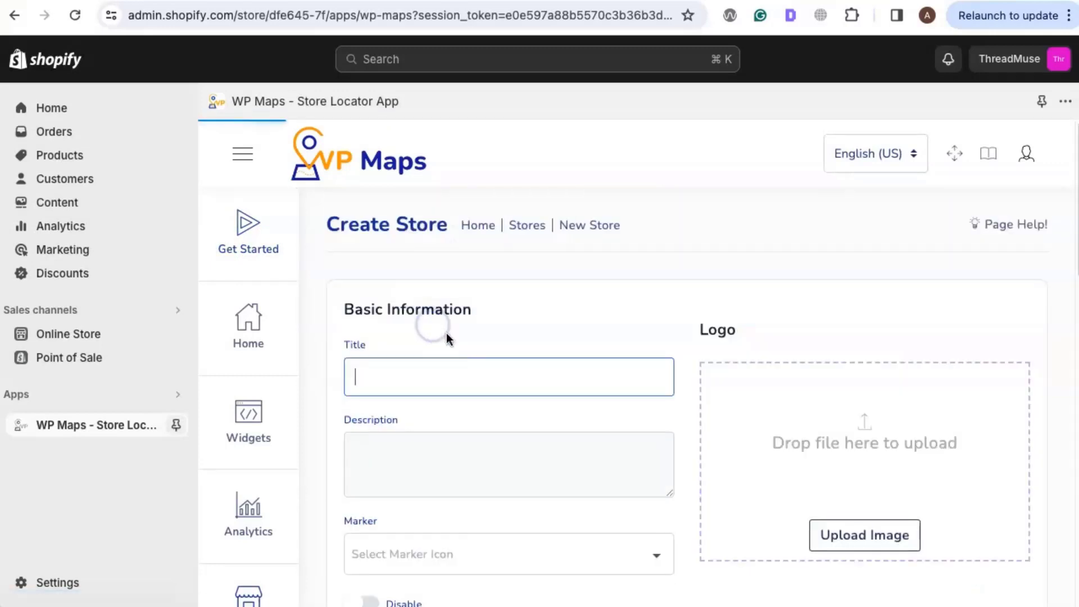
{"action": "left_click", "coordinate": [423, 360]}
{"action": "type", "text": "Store"}
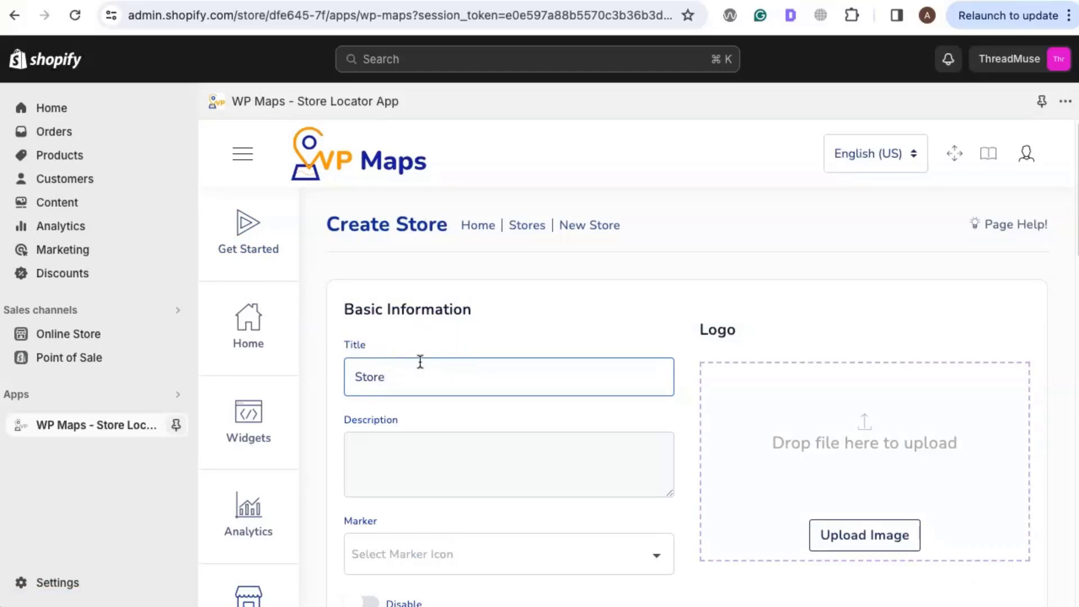
{"action": "type", "text": " Alpha"}
{"action": "left_click", "coordinate": [421, 391]}
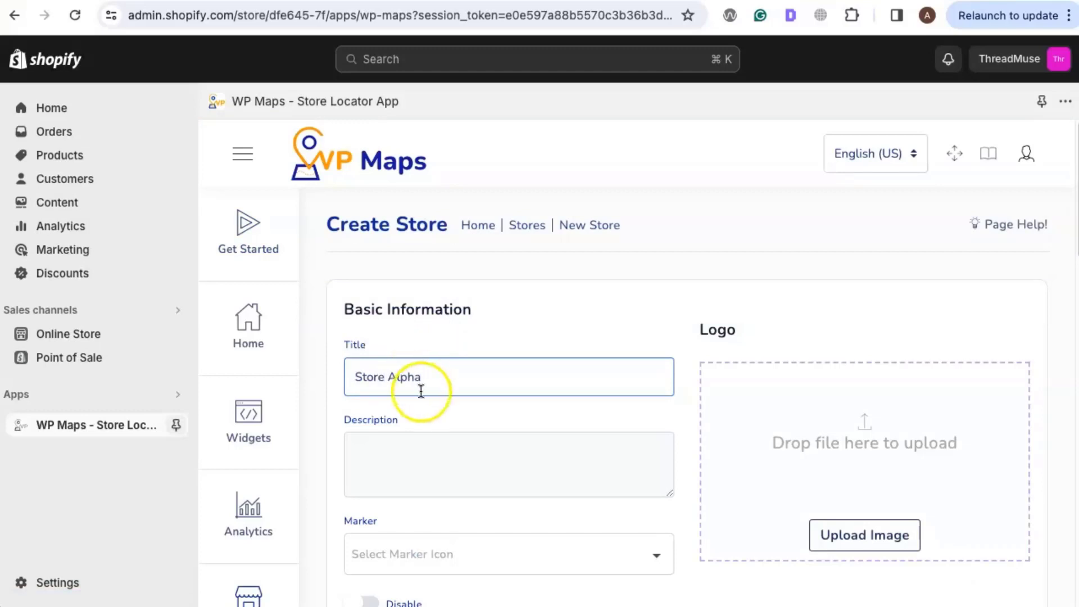
Choose the Green marker icon for the new store
{"action": "scroll", "coordinate": [421, 390], "scroll_direction": "down", "scroll_amount": 9}
{"action": "scroll", "coordinate": [494, 303], "scroll_direction": "up", "scroll_amount": 7}
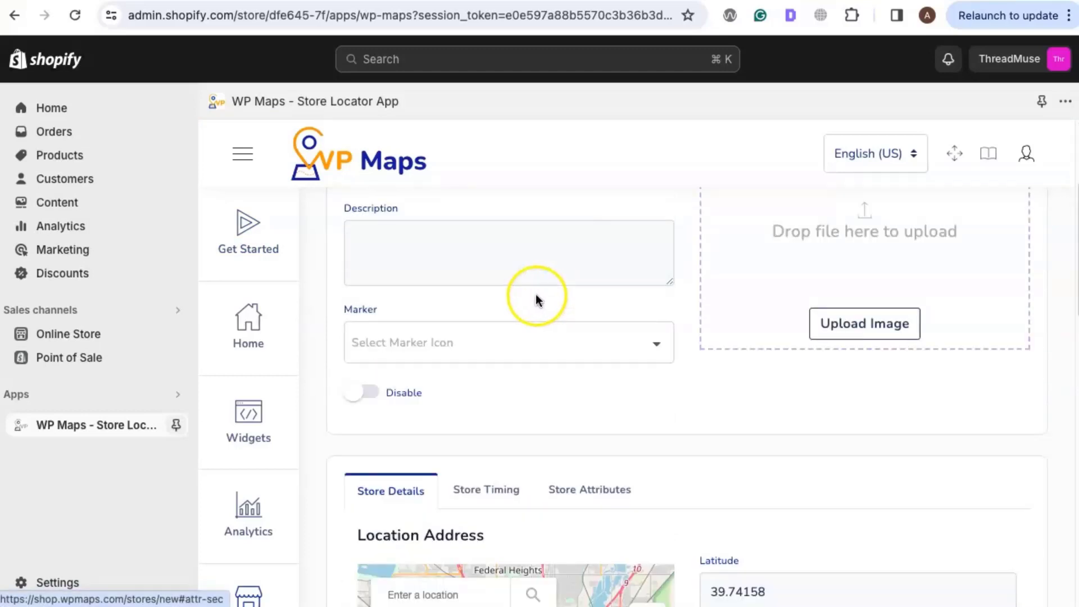
{"action": "left_click", "coordinate": [488, 335]}
{"action": "left_click", "coordinate": [386, 318]}
Set the store's location address to country United States and city Orlando
{"action": "scroll", "coordinate": [882, 399], "scroll_direction": "down", "scroll_amount": 7}
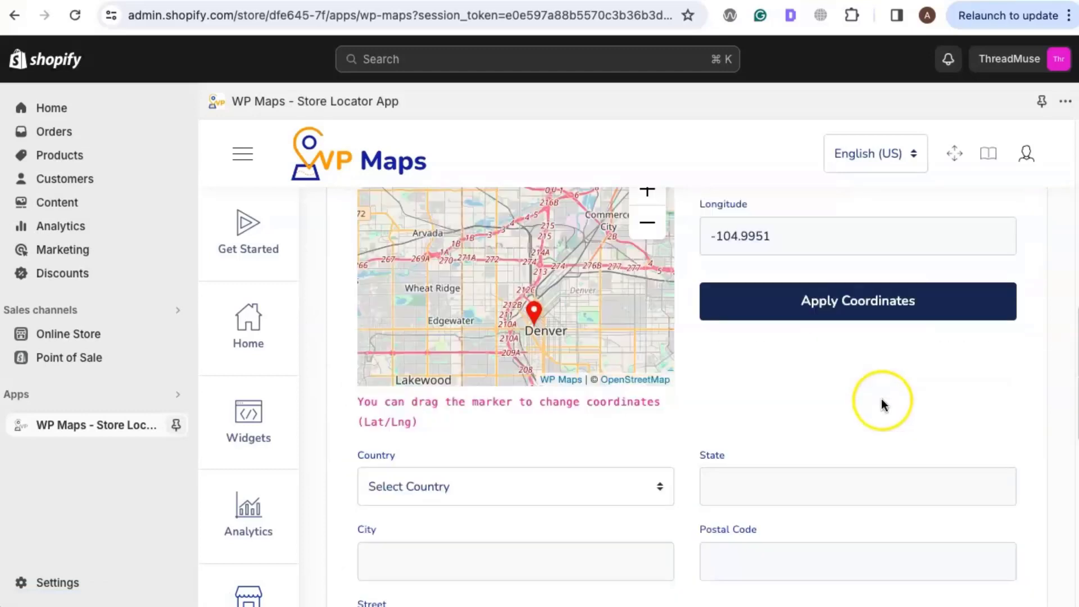
{"action": "scroll", "coordinate": [881, 403], "scroll_direction": "down", "scroll_amount": 3}
{"action": "left_click", "coordinate": [534, 295]}
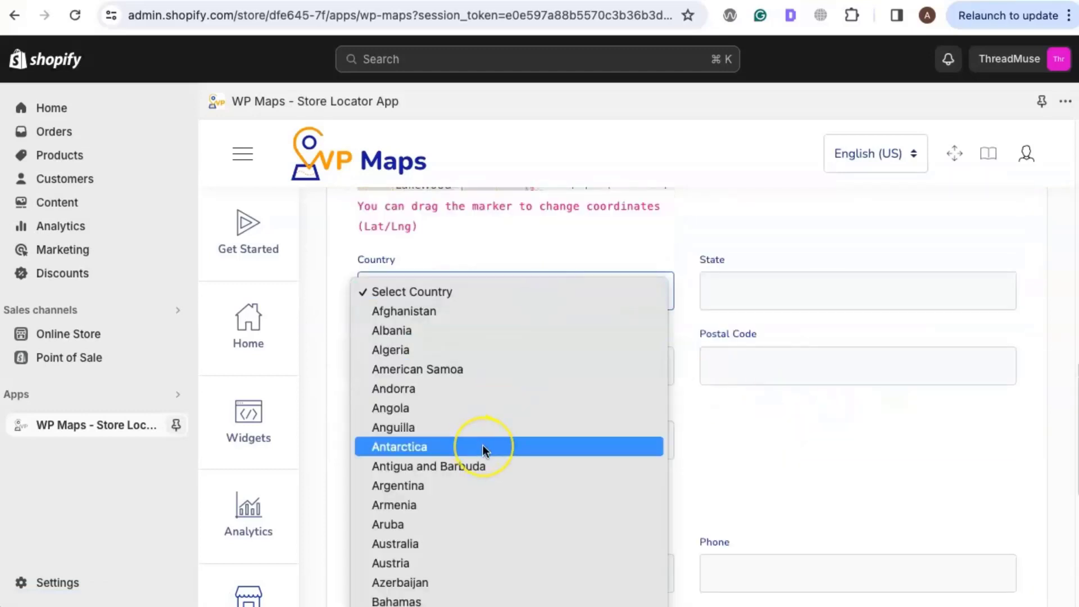
{"action": "scroll", "coordinate": [482, 447], "scroll_direction": "down", "scroll_amount": 15}
{"action": "scroll", "coordinate": [468, 478], "scroll_direction": "up", "scroll_amount": 1}
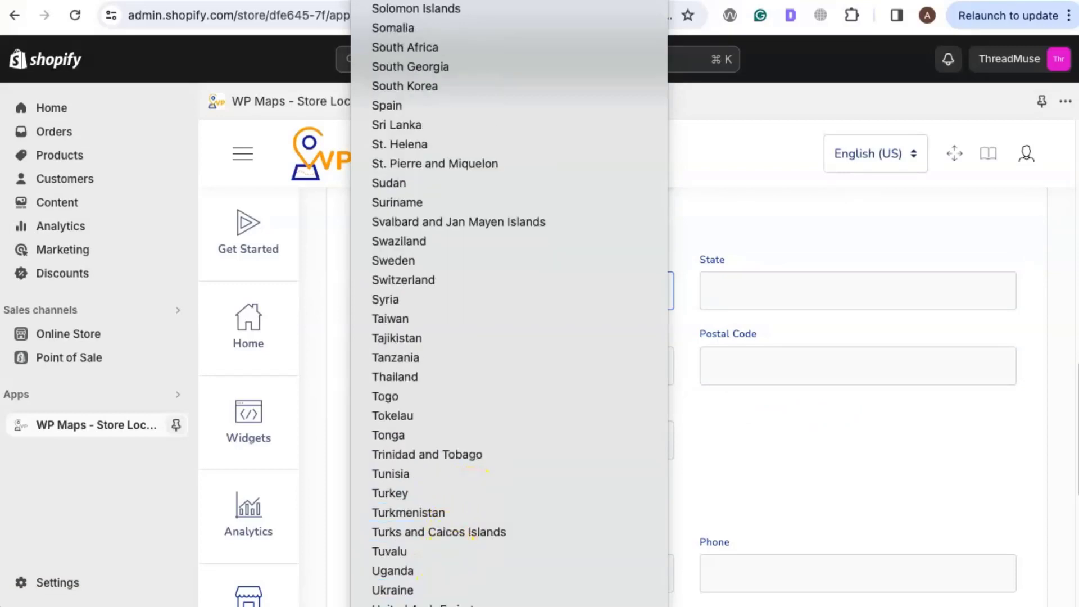
{"action": "left_click", "coordinate": [441, 477]}
{"action": "left_click", "coordinate": [441, 358]}
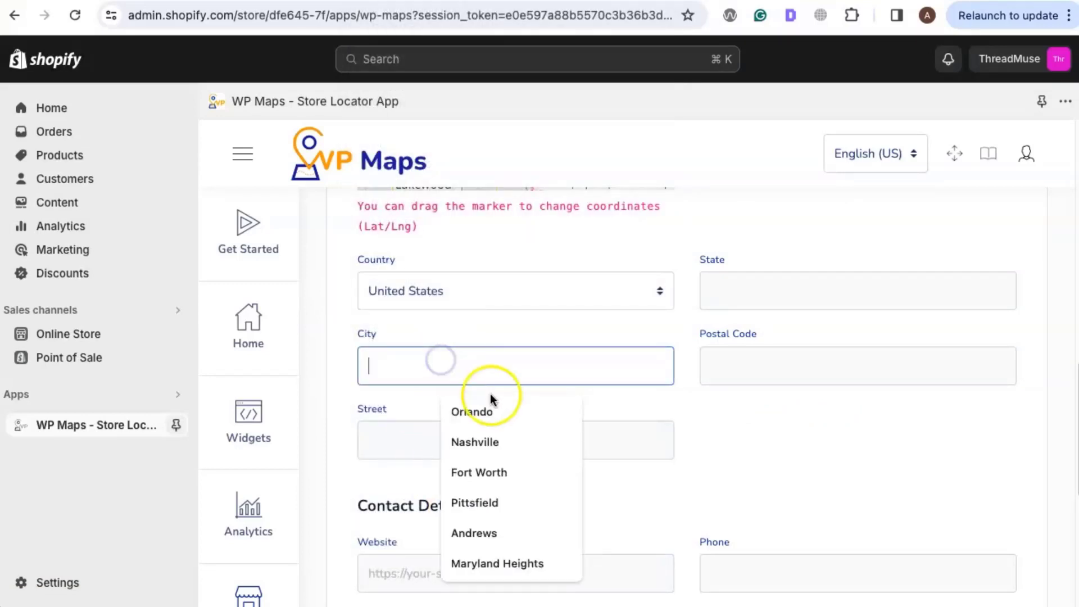
{"action": "left_click", "coordinate": [489, 412]}
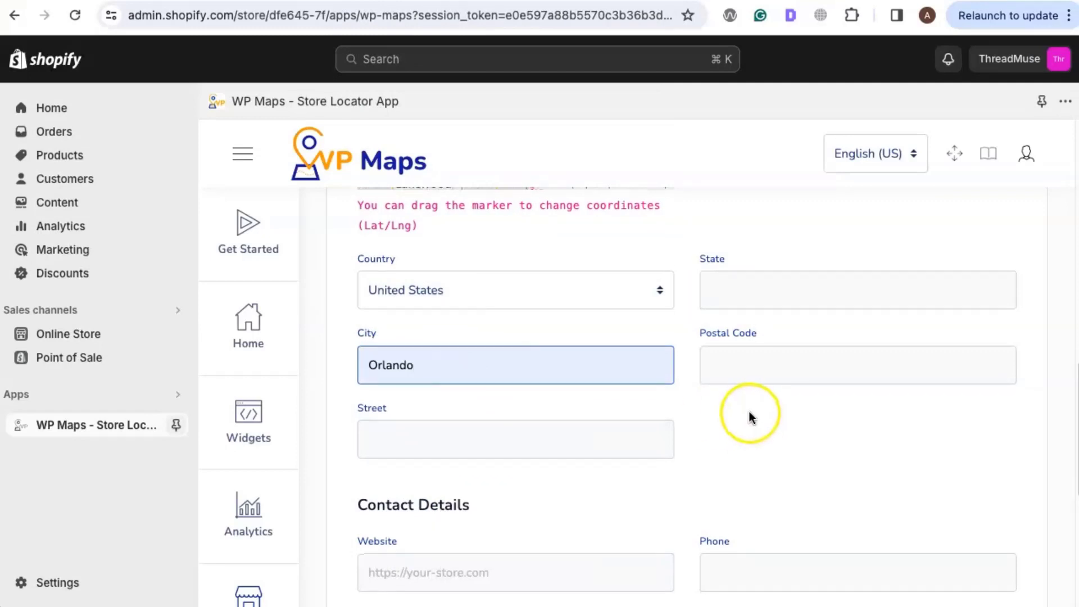
Leave the contact details and social channels empty and save the new store
{"action": "scroll", "coordinate": [749, 406], "scroll_direction": "down", "scroll_amount": 5}
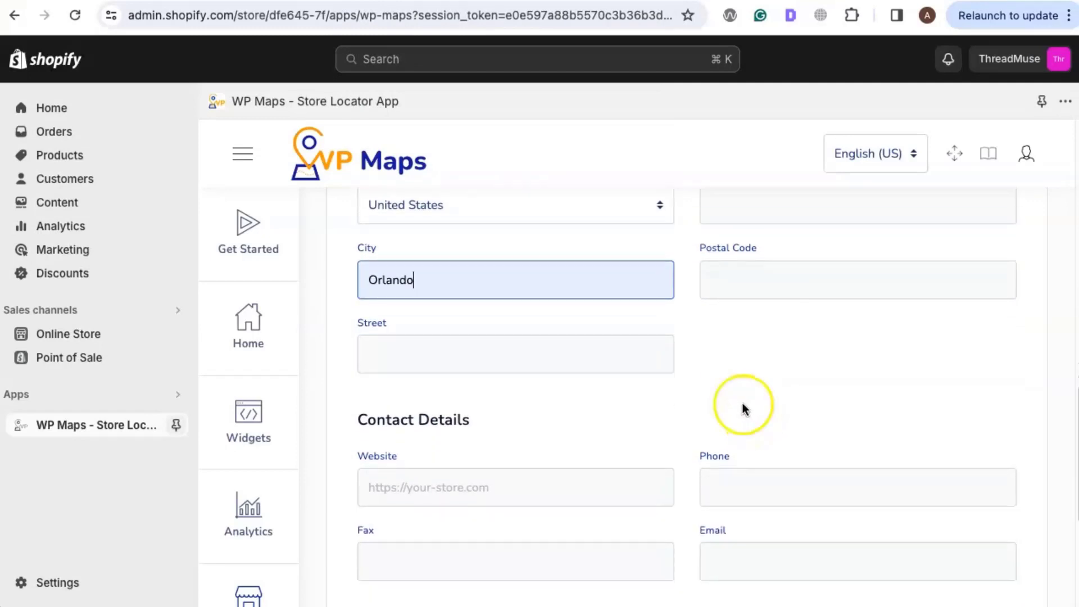
{"action": "scroll", "coordinate": [638, 407], "scroll_direction": "down", "scroll_amount": 2}
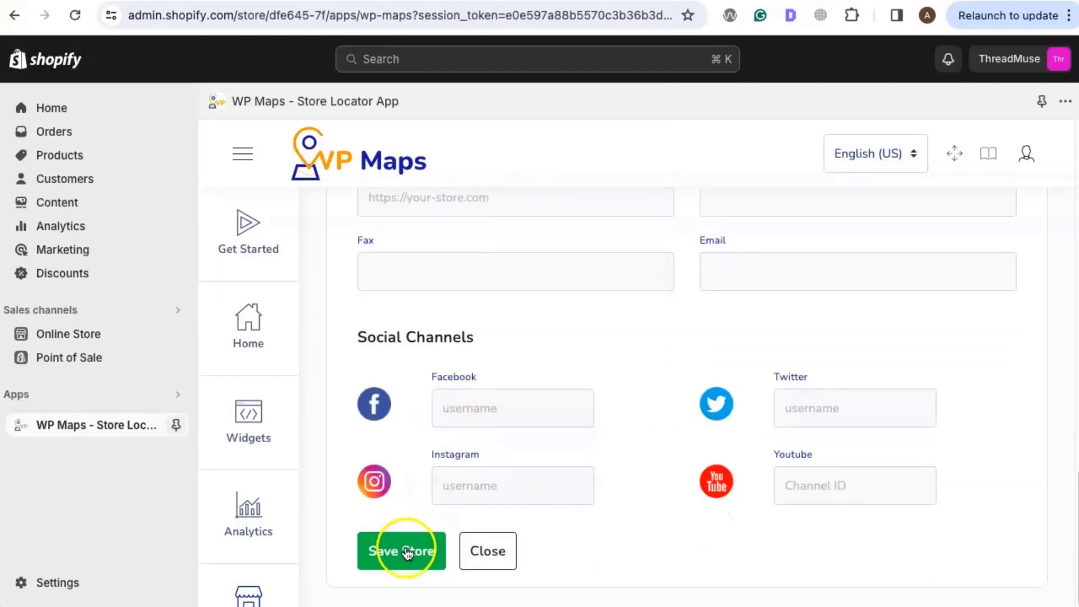
{"action": "left_click", "coordinate": [396, 567]}
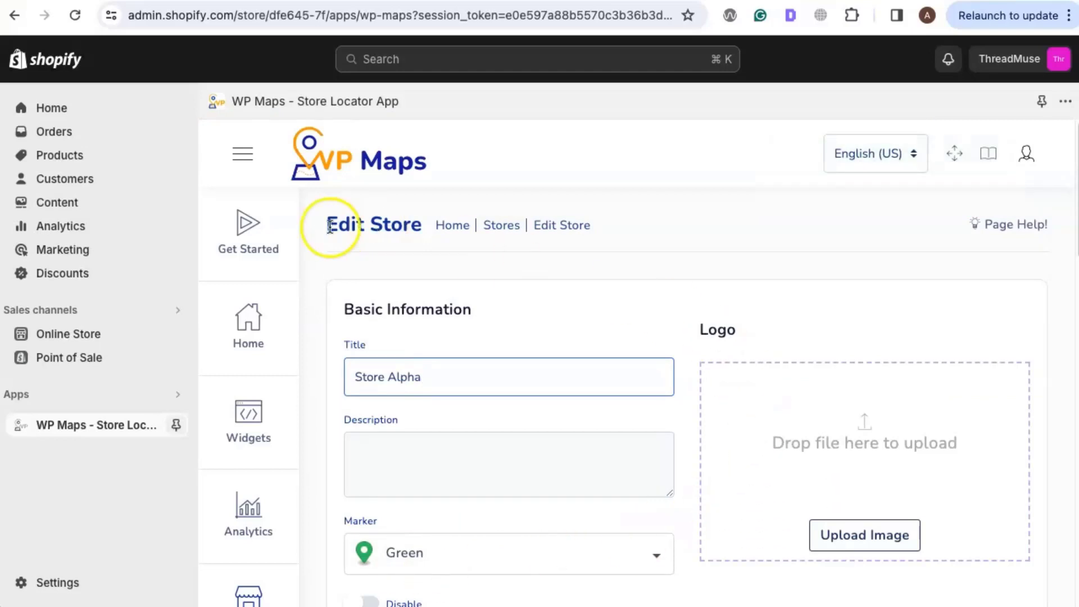
Return to the Get Started page and examine the options for importing or manually adding products
{"action": "left_click", "coordinate": [248, 228]}
{"action": "scroll", "coordinate": [703, 298], "scroll_direction": "down", "scroll_amount": 5}
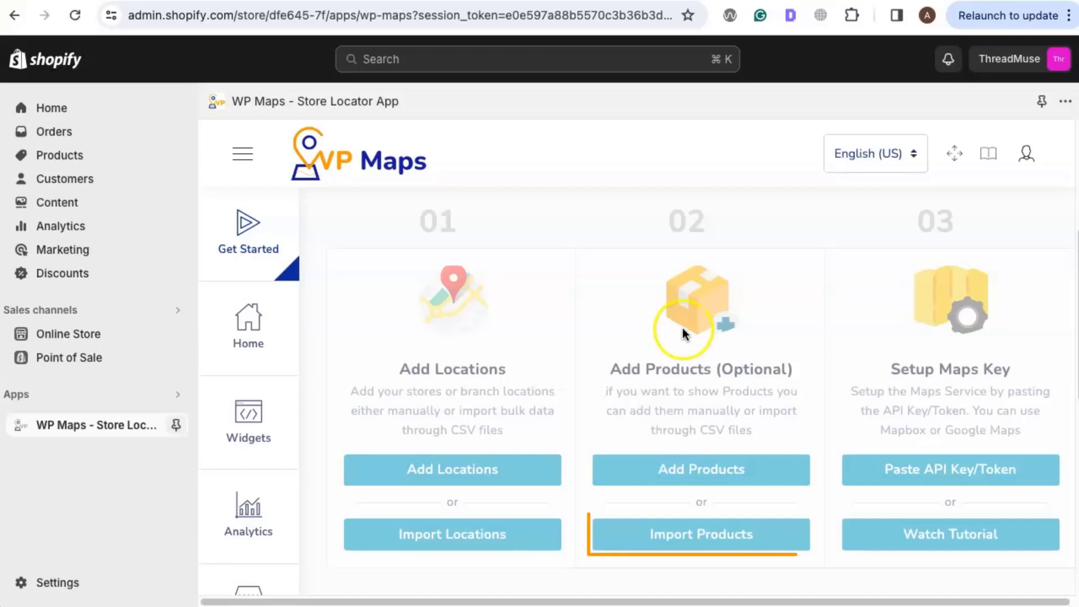
{"action": "left_click", "coordinate": [710, 531]}
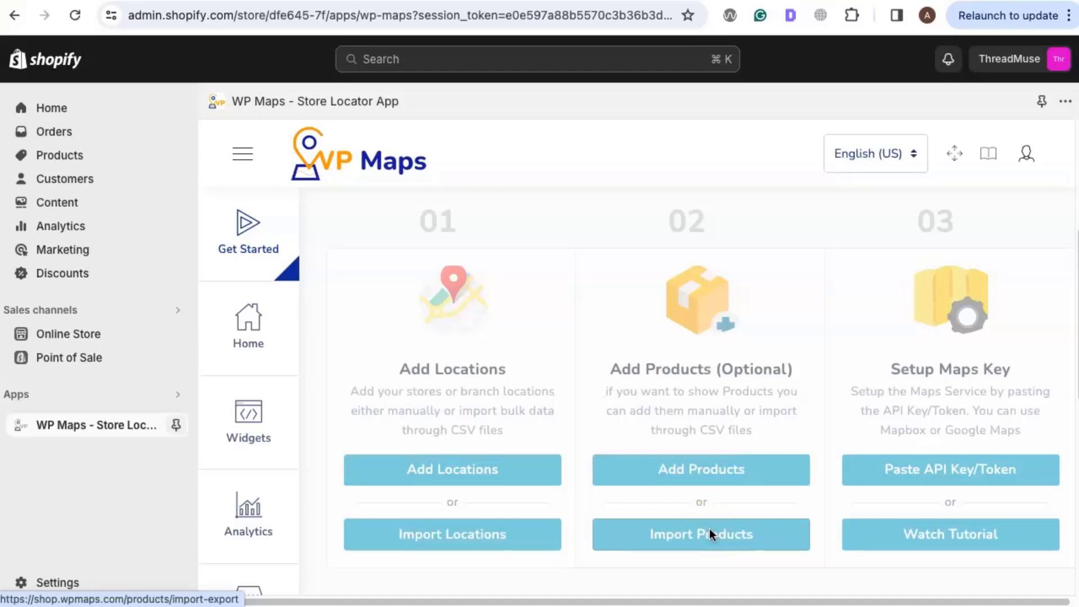
{"action": "left_click", "coordinate": [709, 485]}
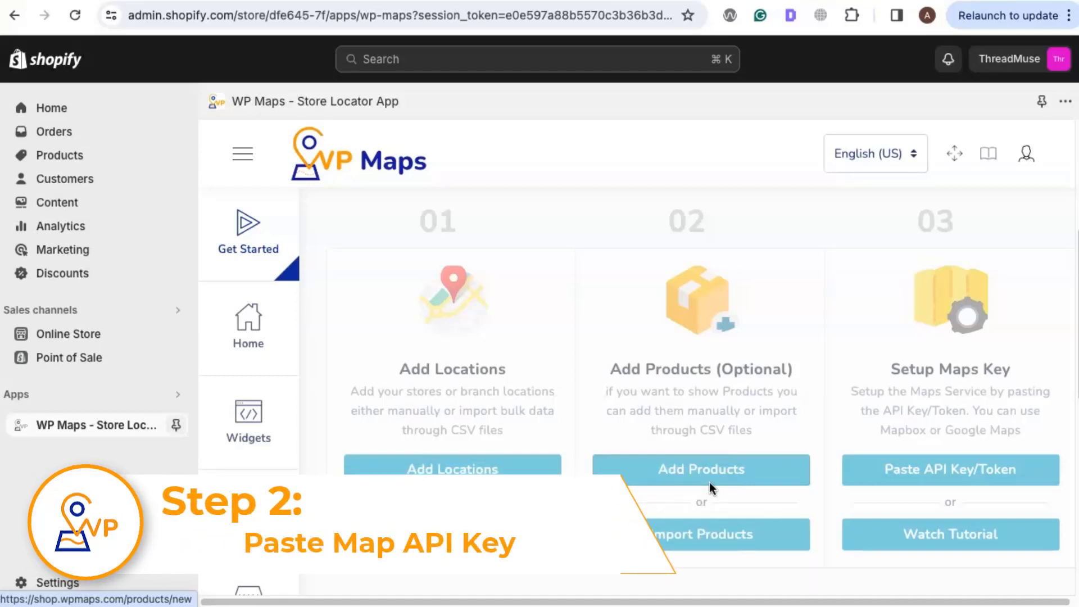
Open the map key setup and save the Google Maps API key among the third-party API keys
{"action": "left_click", "coordinate": [940, 473]}
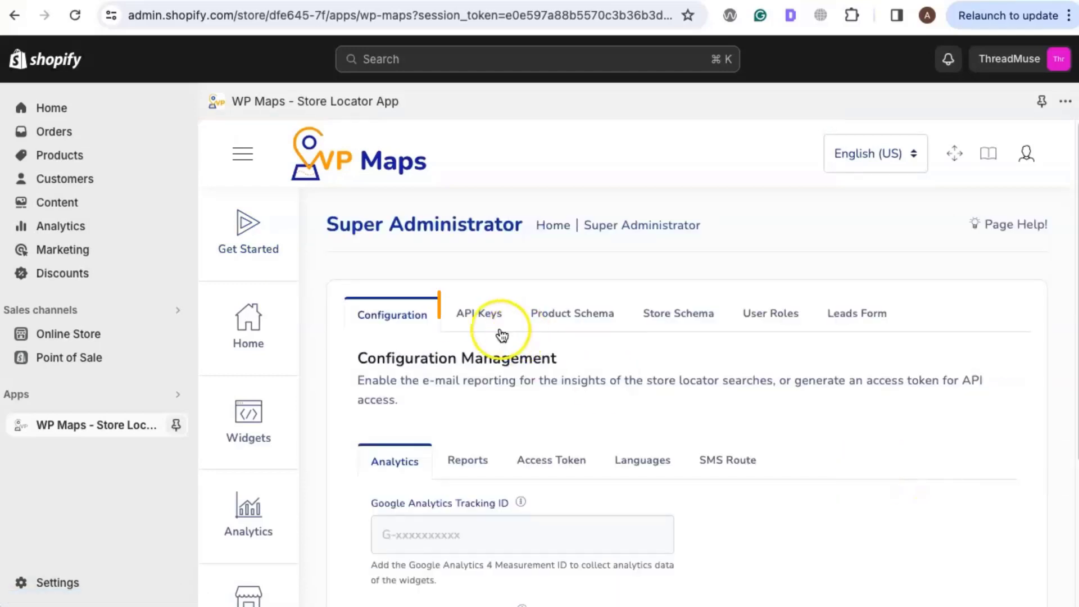
{"action": "left_click", "coordinate": [483, 328]}
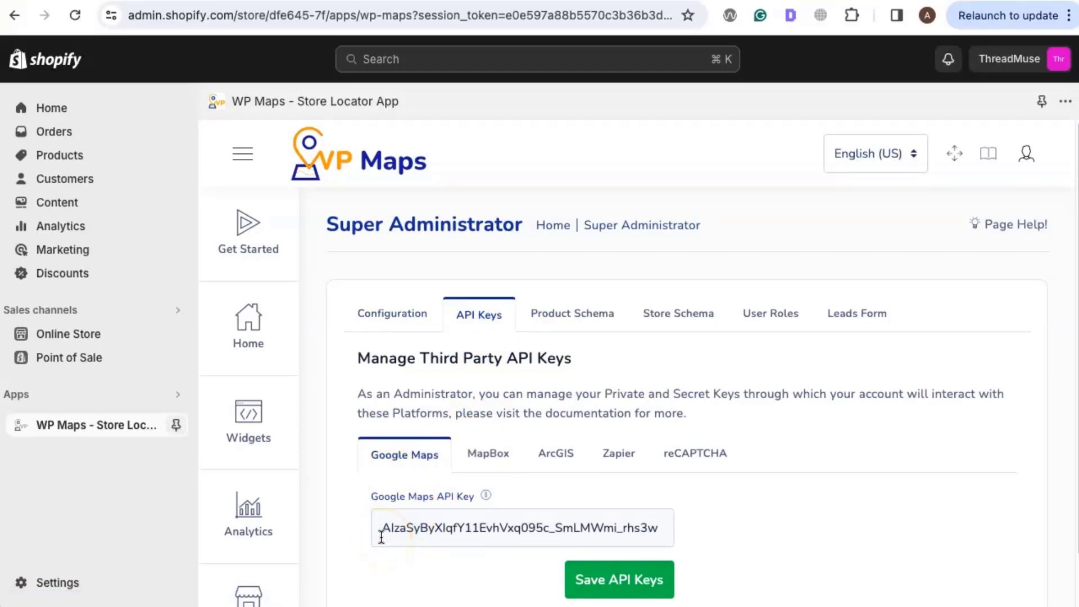
{"action": "left_click", "coordinate": [627, 585]}
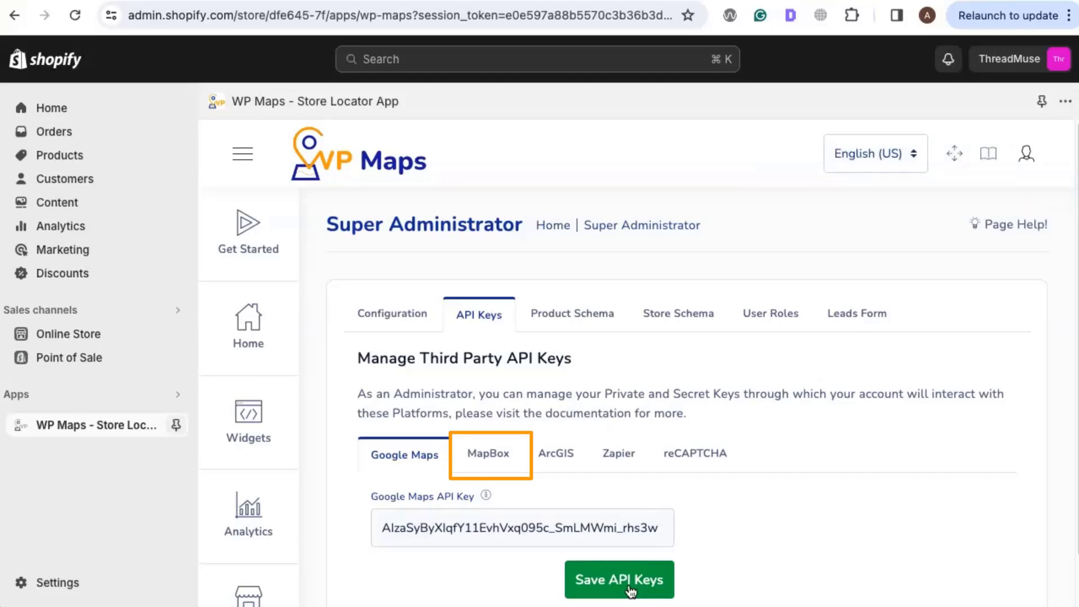
Return to the Get Started page and begin installing a new widget from its Export the Widget step
{"action": "left_click", "coordinate": [270, 241]}
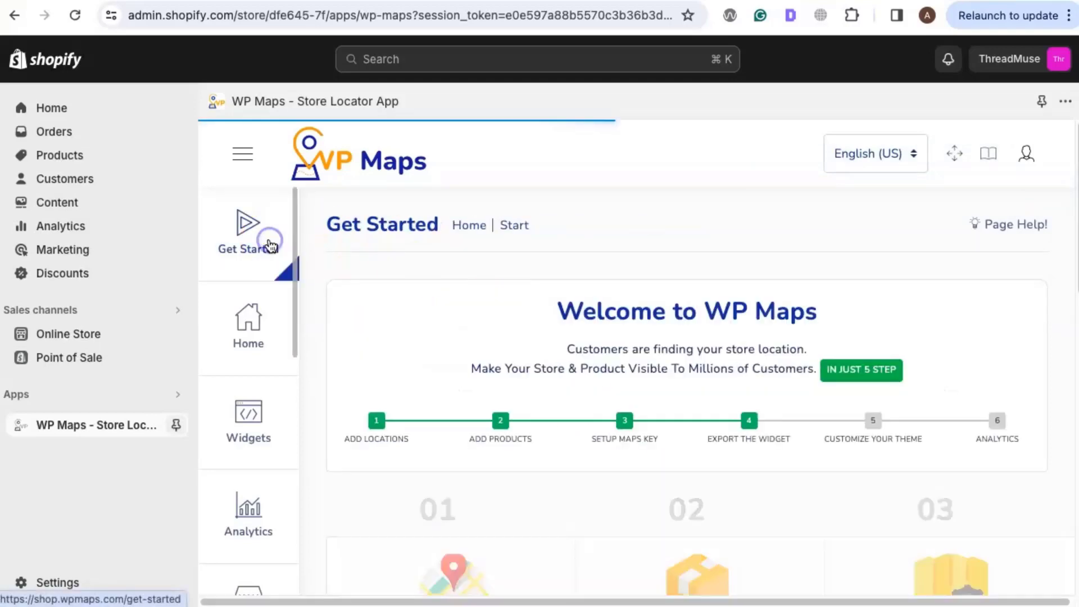
{"action": "scroll", "coordinate": [534, 337], "scroll_direction": "down", "scroll_amount": 10}
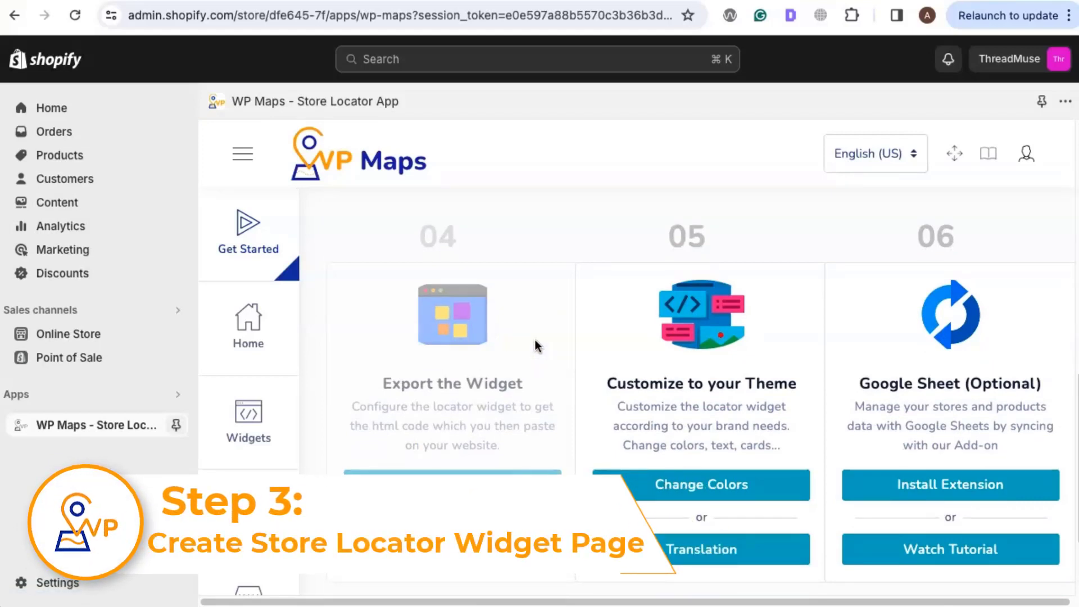
{"action": "left_click", "coordinate": [465, 479]}
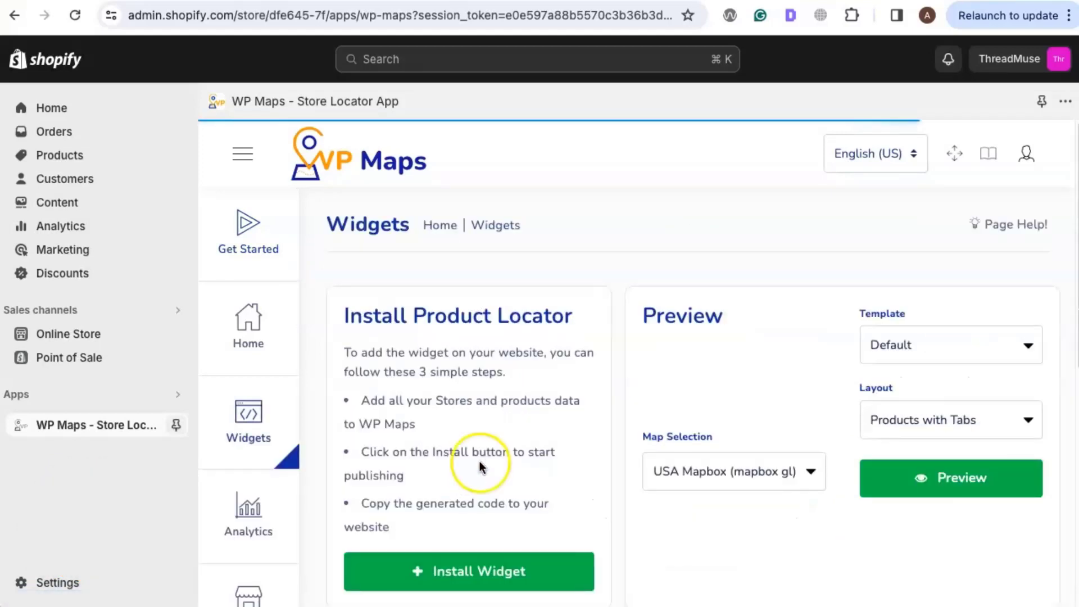
{"action": "scroll", "coordinate": [545, 475], "scroll_direction": "down", "scroll_amount": 3}
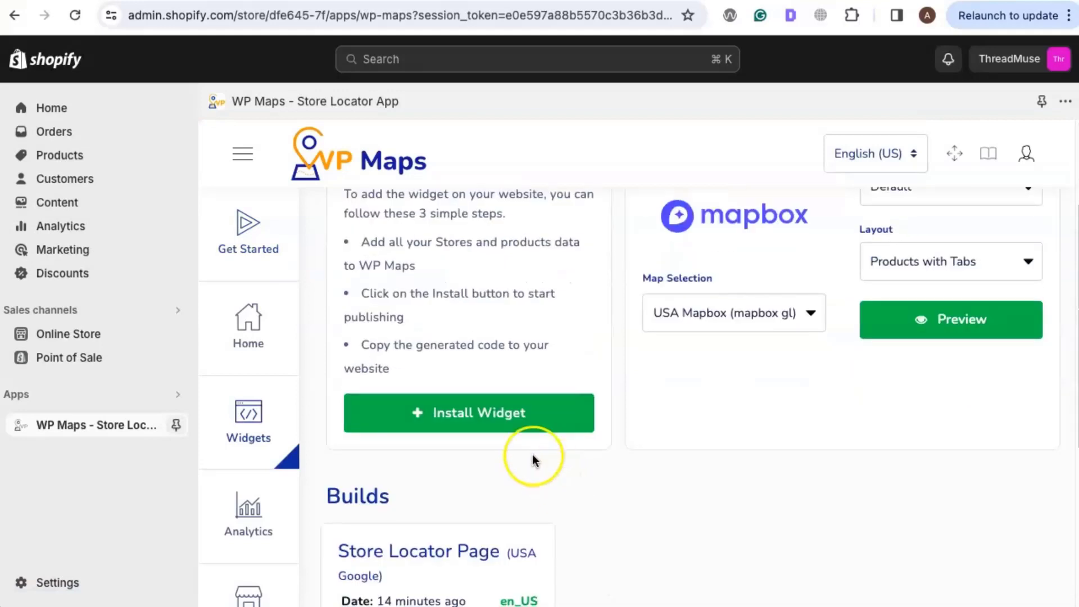
{"action": "left_click", "coordinate": [461, 430]}
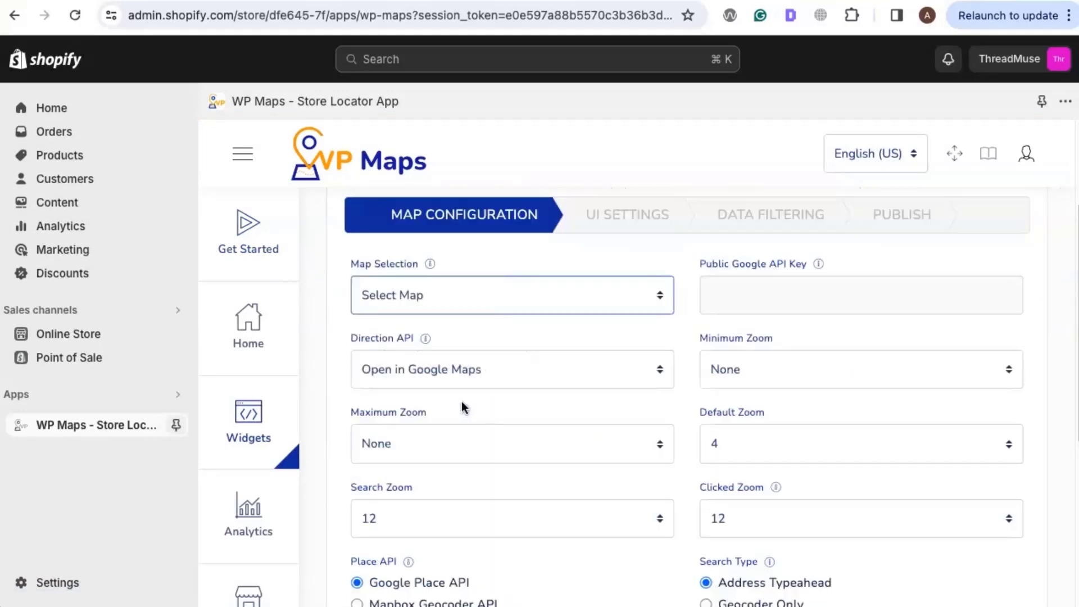
Set the widget's map to USA Google (google maps), keep the other map defaults and continue to UI Settings
{"action": "left_click", "coordinate": [447, 293]}
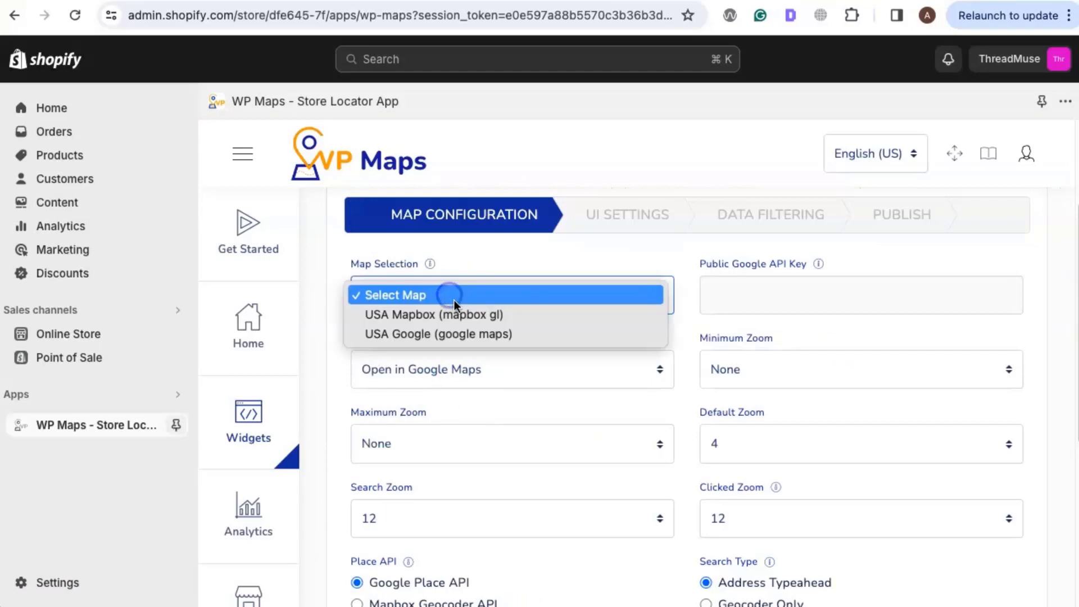
{"action": "left_click", "coordinate": [459, 333]}
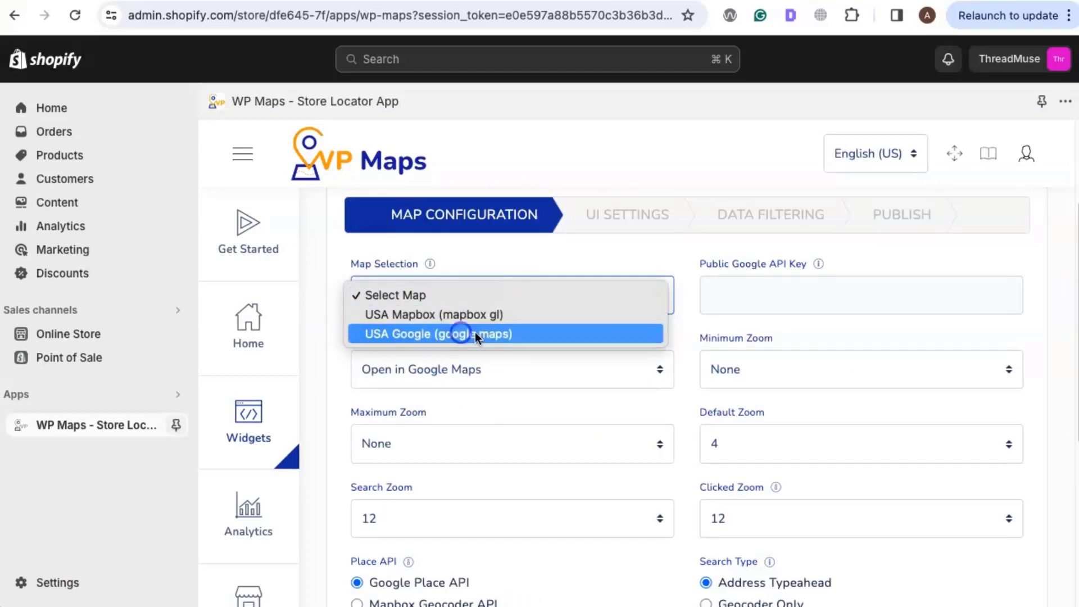
{"action": "scroll", "coordinate": [840, 387], "scroll_direction": "down", "scroll_amount": 3}
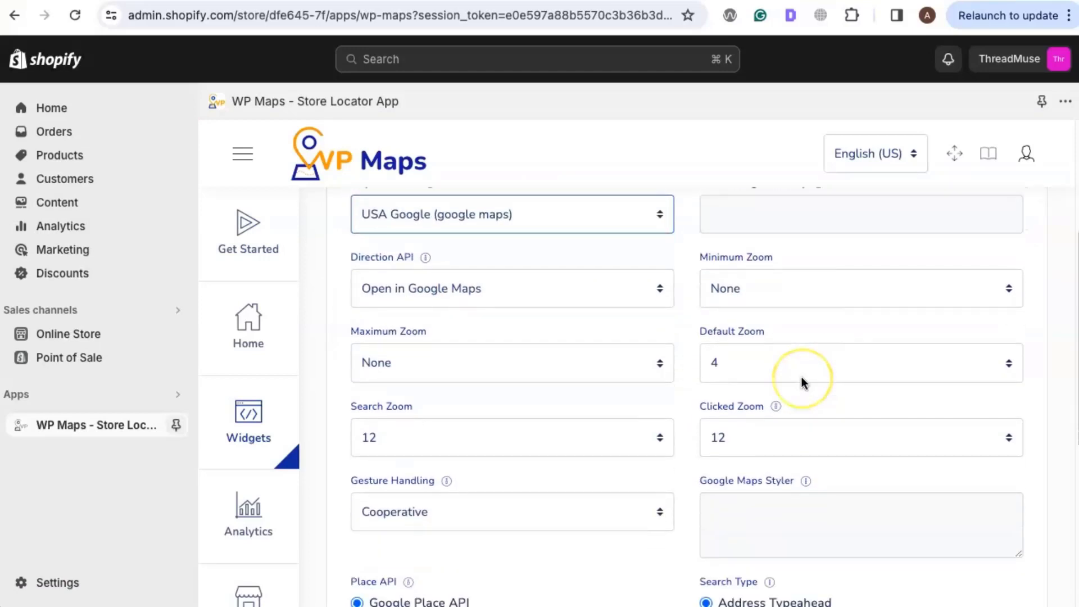
{"action": "scroll", "coordinate": [800, 378], "scroll_direction": "up", "scroll_amount": 2}
{"action": "scroll", "coordinate": [802, 378], "scroll_direction": "down", "scroll_amount": 7}
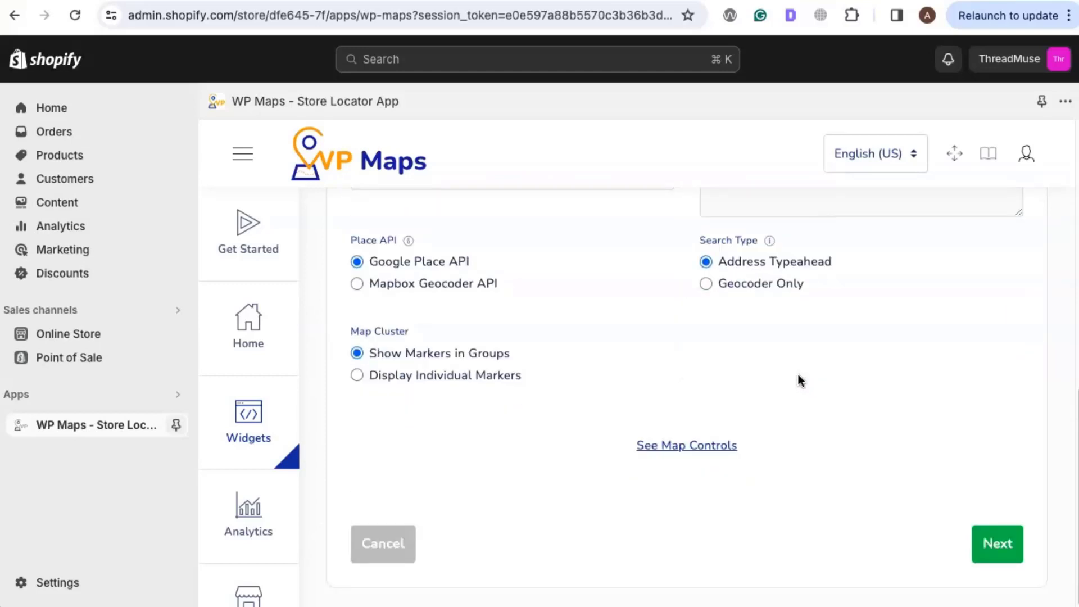
{"action": "left_click", "coordinate": [1000, 547]}
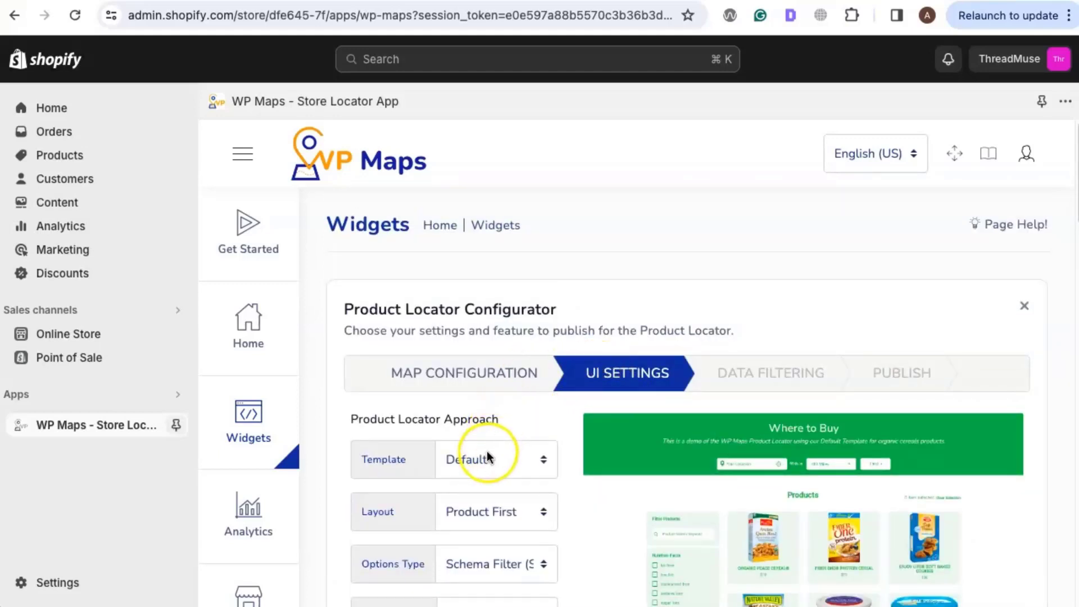
Set the locator's template to Vintage and its layout to Store Locator
{"action": "left_click", "coordinate": [487, 457]}
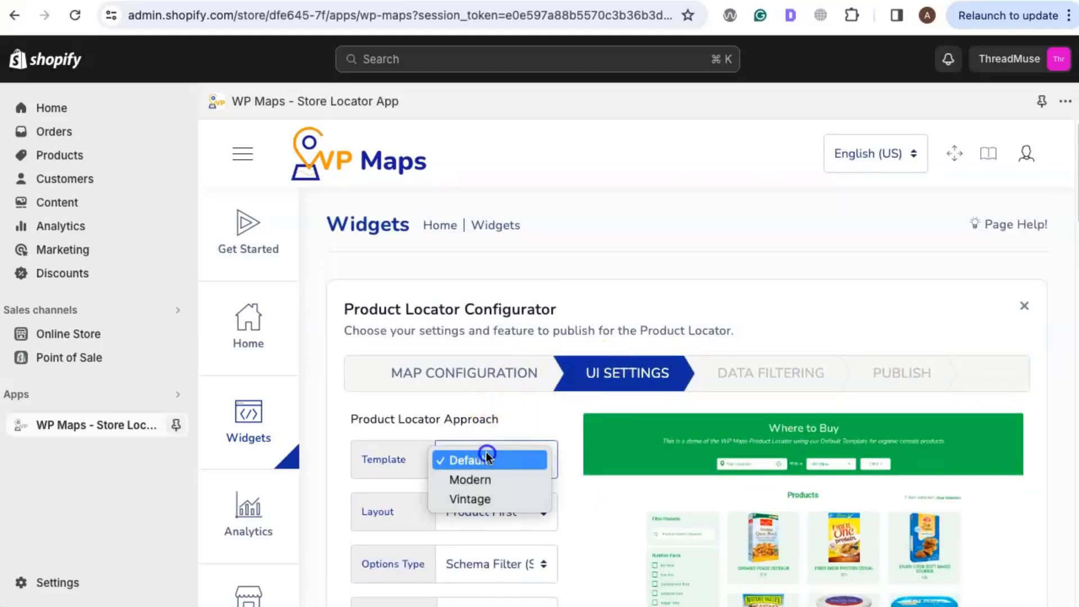
{"action": "left_click", "coordinate": [487, 497]}
{"action": "scroll", "coordinate": [618, 498], "scroll_direction": "down", "scroll_amount": 1}
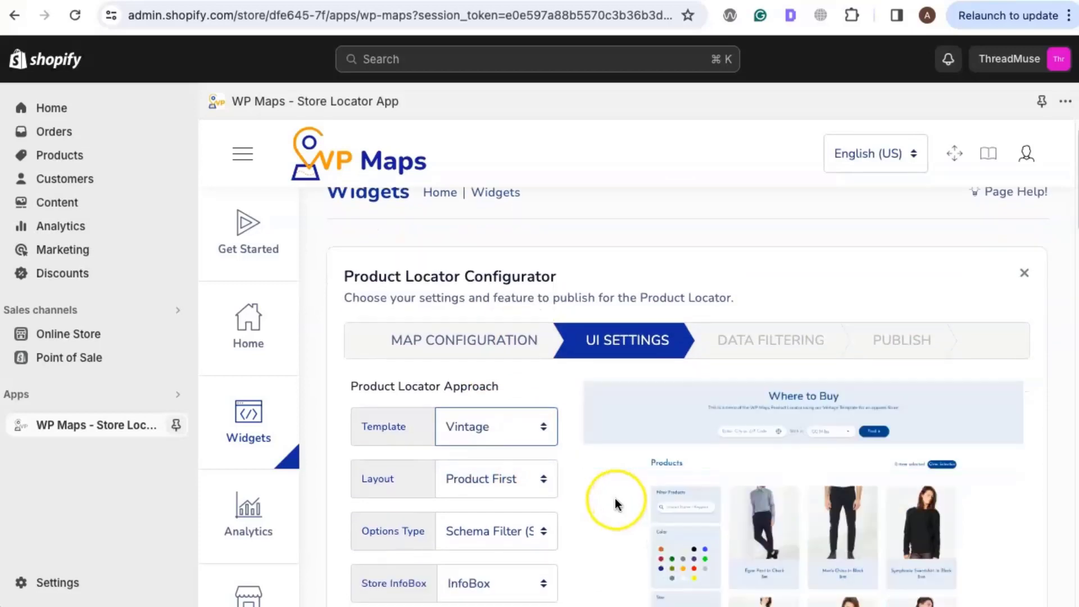
{"action": "left_click", "coordinate": [541, 481]}
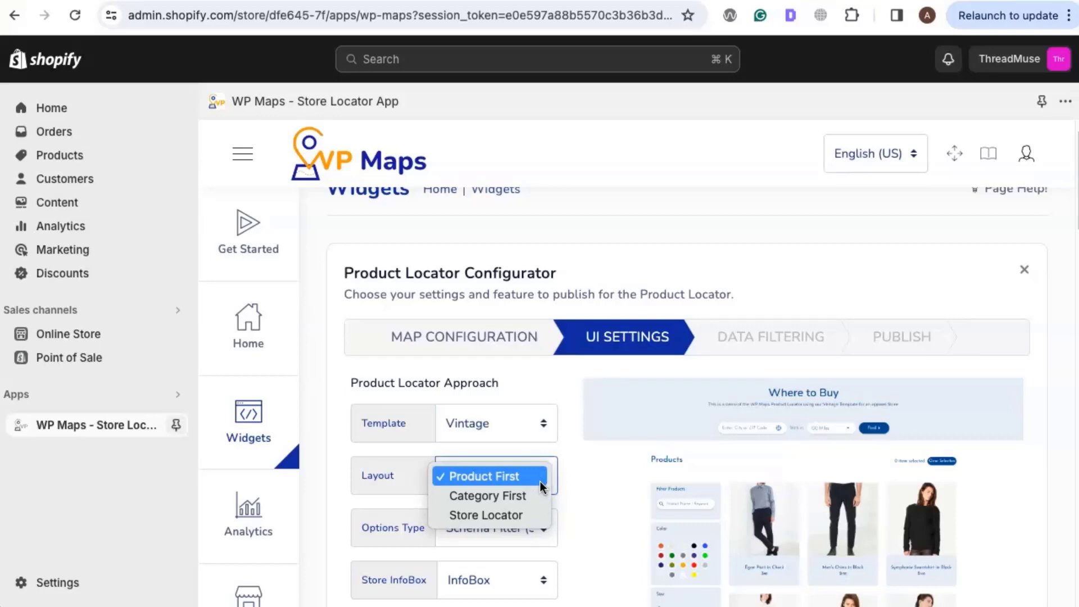
{"action": "left_click", "coordinate": [499, 514]}
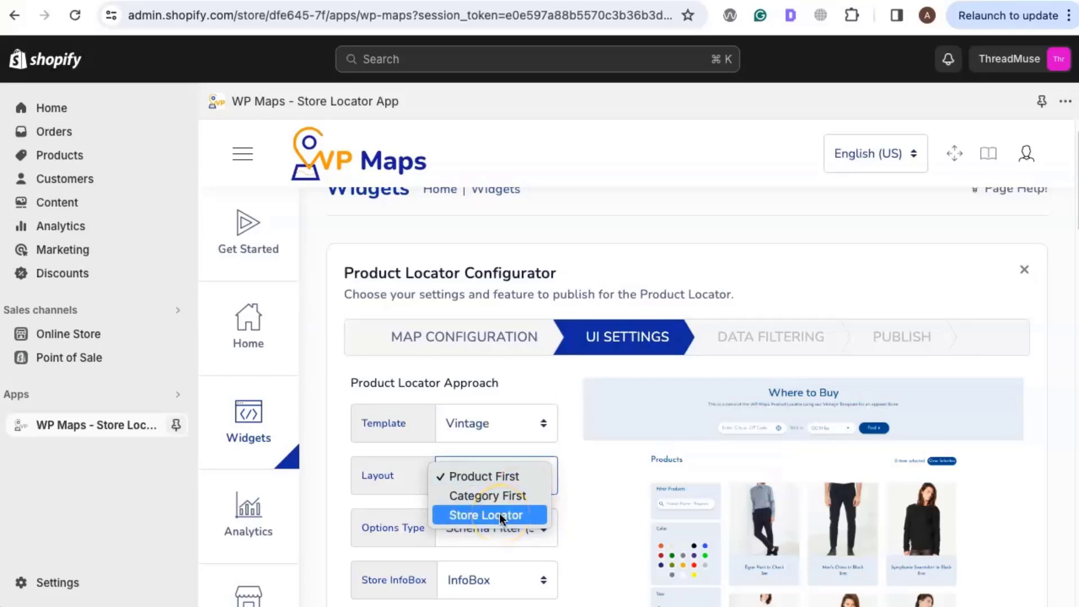
Choose the dark red color schema, keep the remaining UI settings and continue to Data Filtering
{"action": "scroll", "coordinate": [641, 413], "scroll_direction": "down", "scroll_amount": 10}
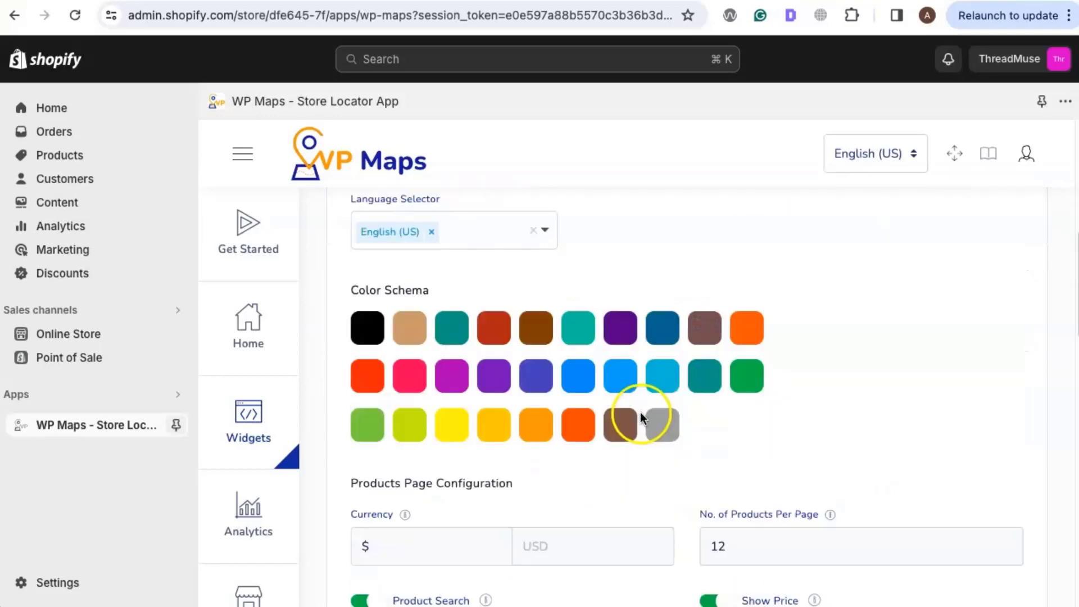
{"action": "left_click", "coordinate": [490, 338]}
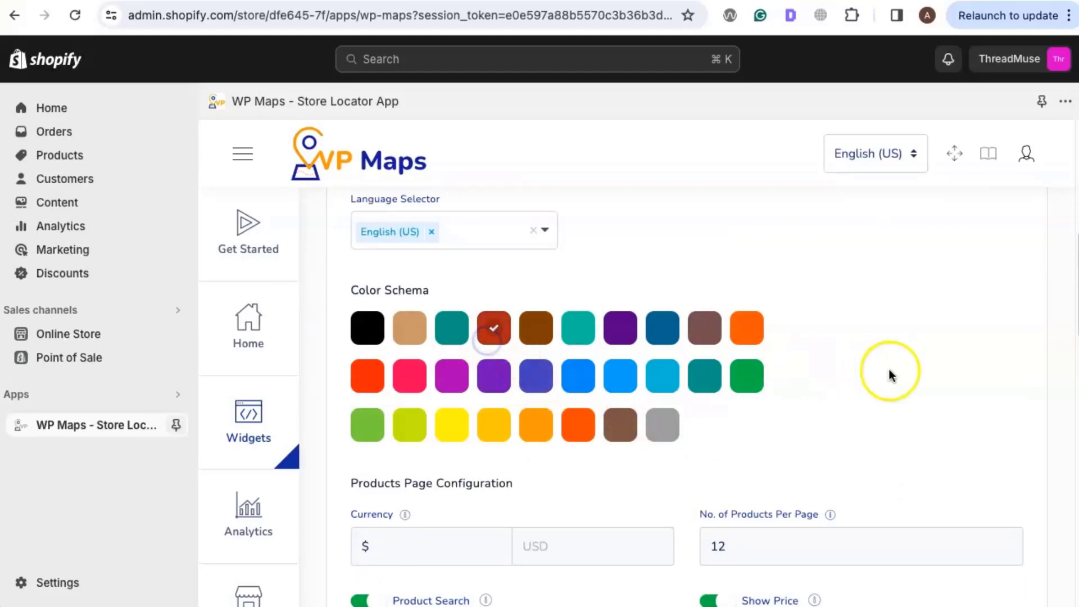
{"action": "scroll", "coordinate": [889, 371], "scroll_direction": "down", "scroll_amount": 9}
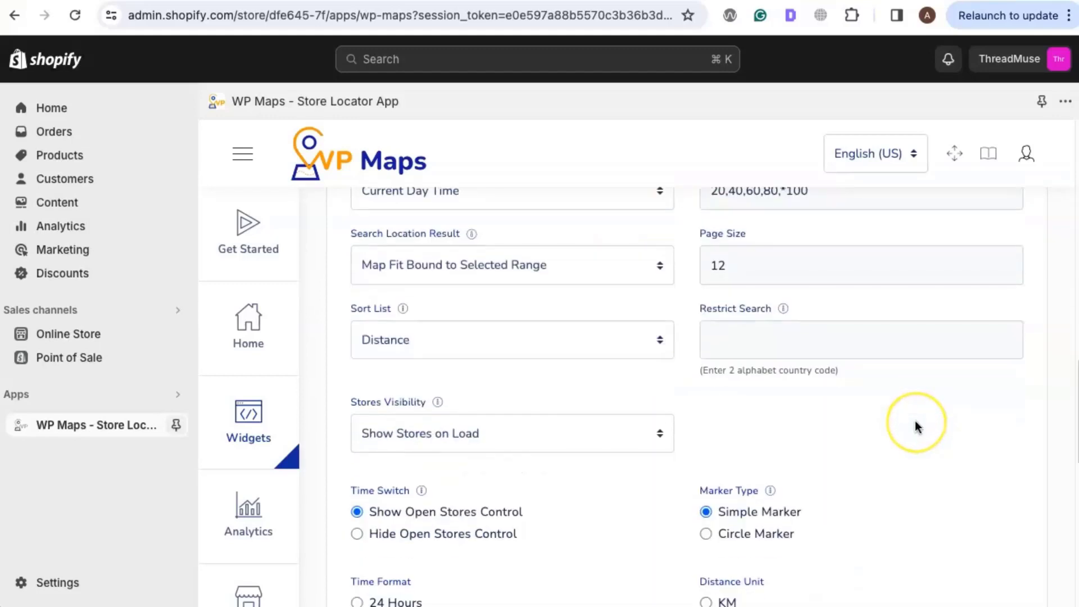
{"action": "scroll", "coordinate": [915, 423], "scroll_direction": "down", "scroll_amount": 3}
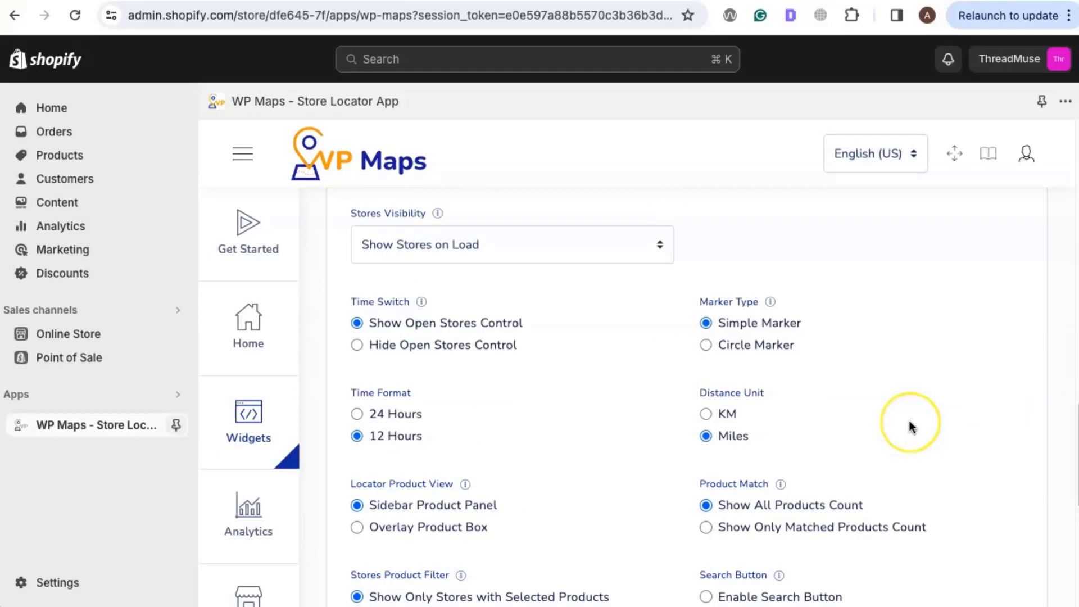
{"action": "scroll", "coordinate": [909, 421], "scroll_direction": "down", "scroll_amount": 5}
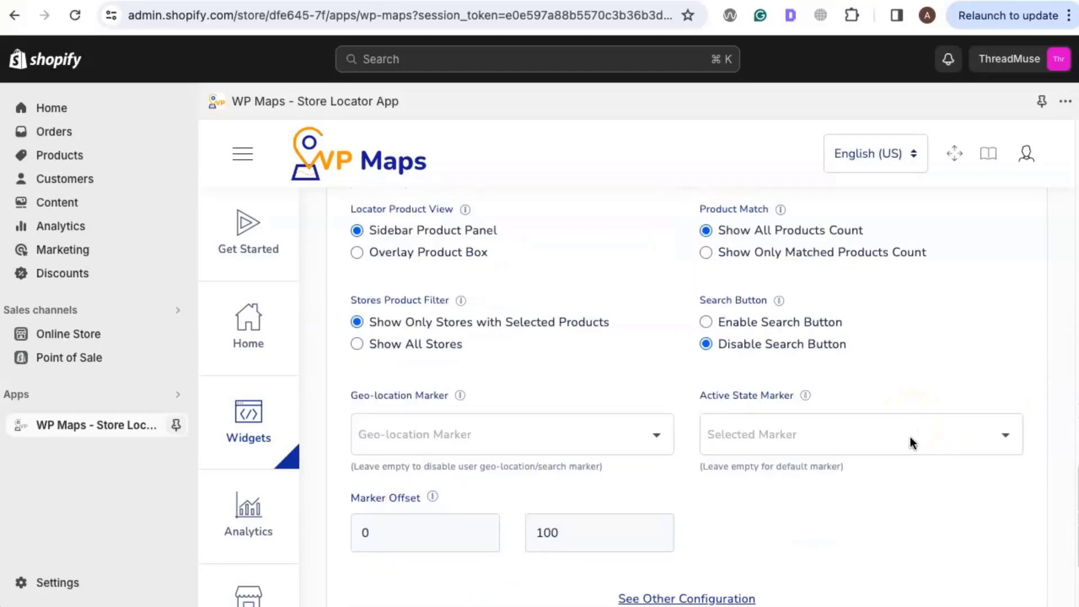
{"action": "scroll", "coordinate": [910, 437], "scroll_direction": "down", "scroll_amount": 3}
{"action": "left_click", "coordinate": [998, 544]}
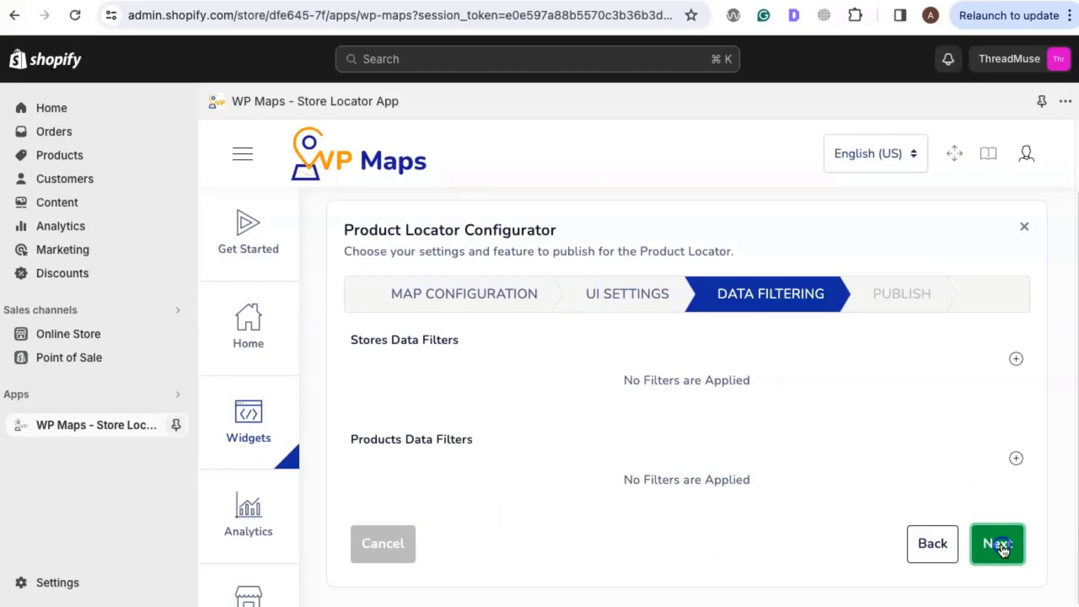
Skip the data filters, name the build "Where To Find Us" and publish the locator
{"action": "left_click", "coordinate": [998, 544]}
{"action": "left_click", "coordinate": [589, 475]}
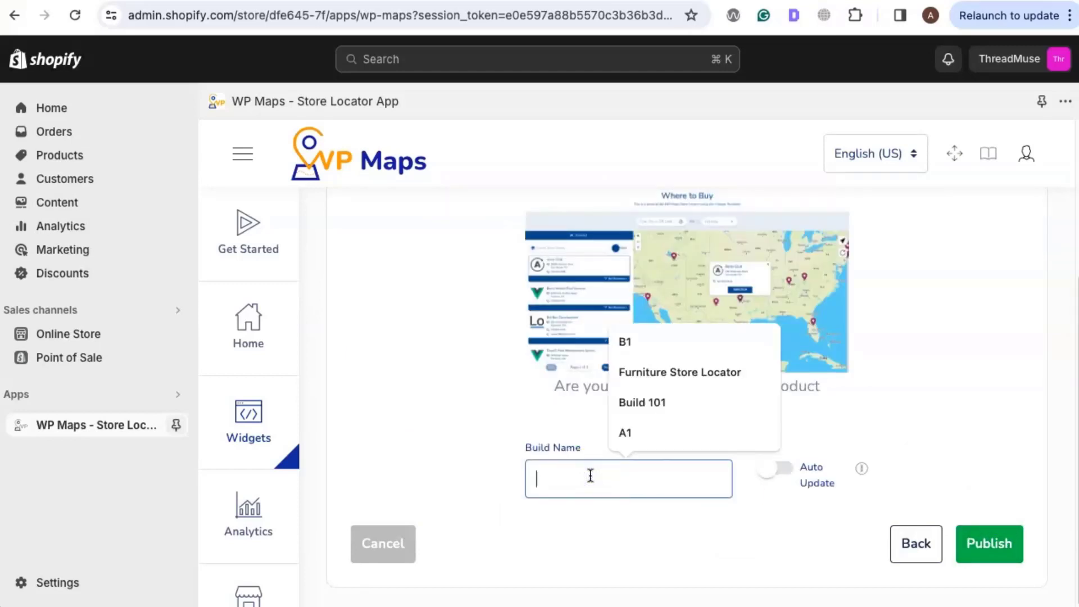
{"action": "type", "text": "Where To Fin"}
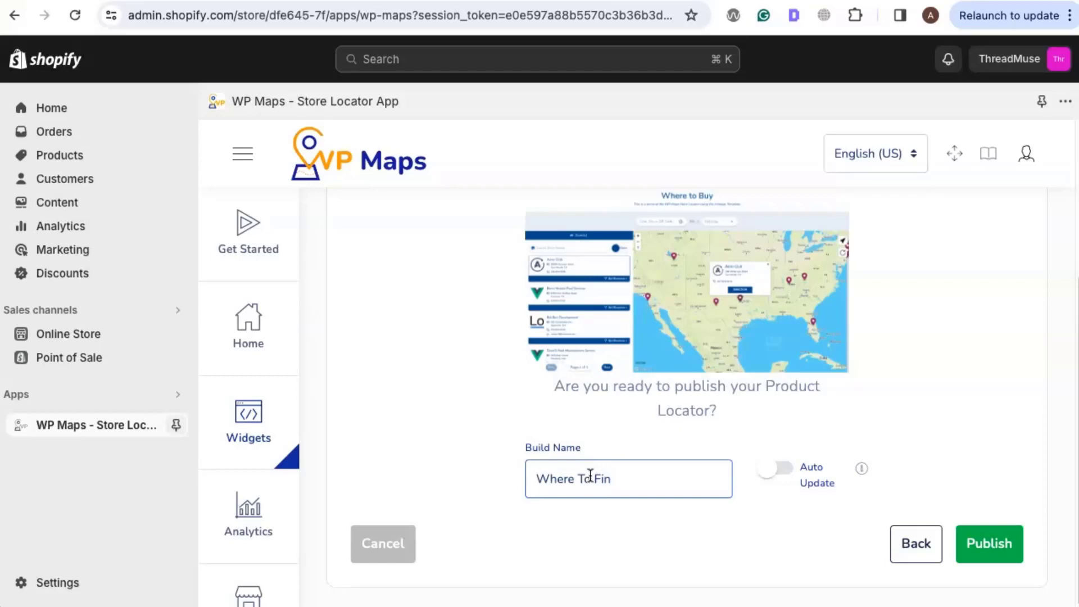
{"action": "type", "text": "d US"}
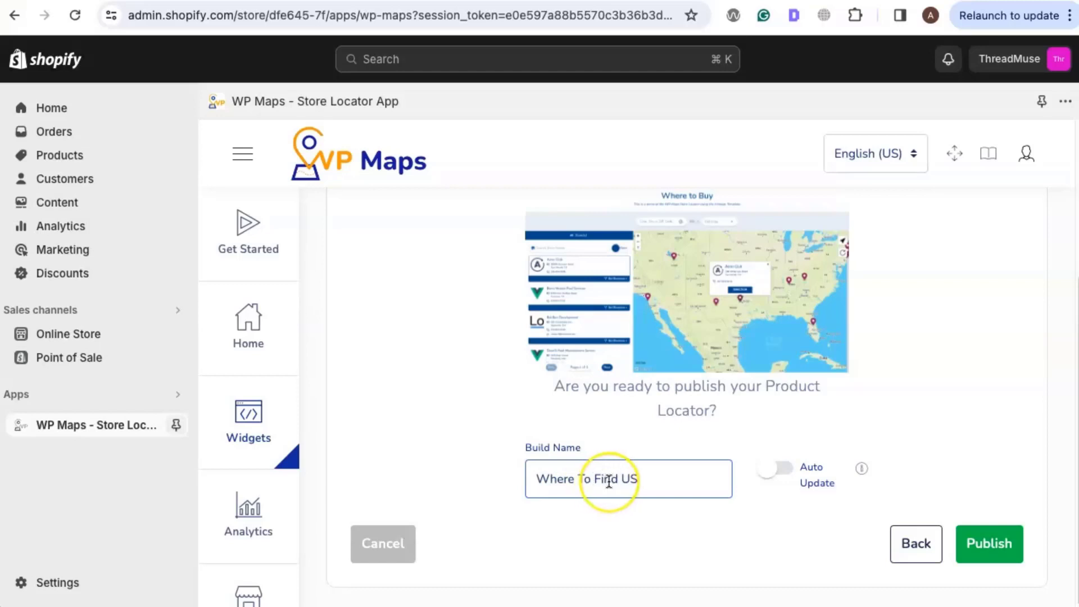
{"action": "key", "text": "BackSpace"}
{"action": "type", "text": "s"}
{"action": "left_click", "coordinate": [988, 544]}
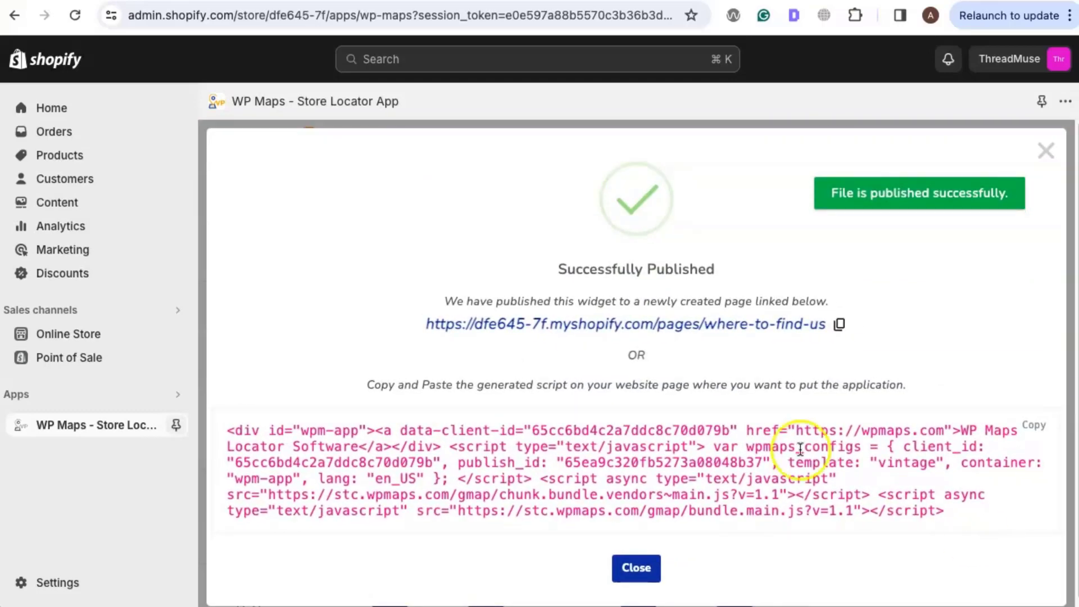
Open the published Where To Find Us page and examine its store list and map
{"action": "left_click", "coordinate": [595, 332]}
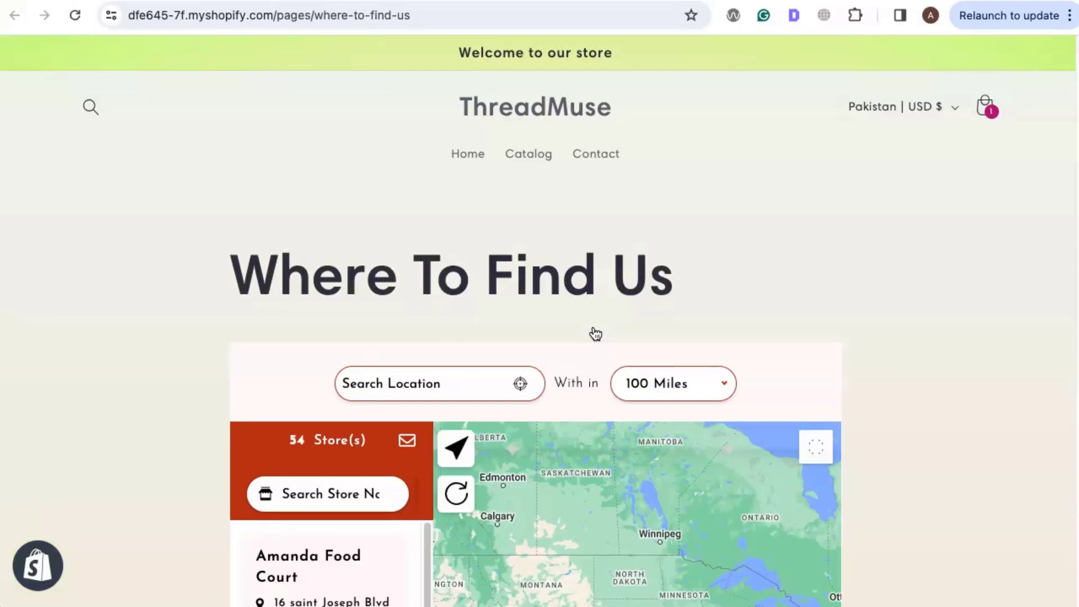
{"action": "scroll", "coordinate": [917, 258], "scroll_direction": "down", "scroll_amount": 4}
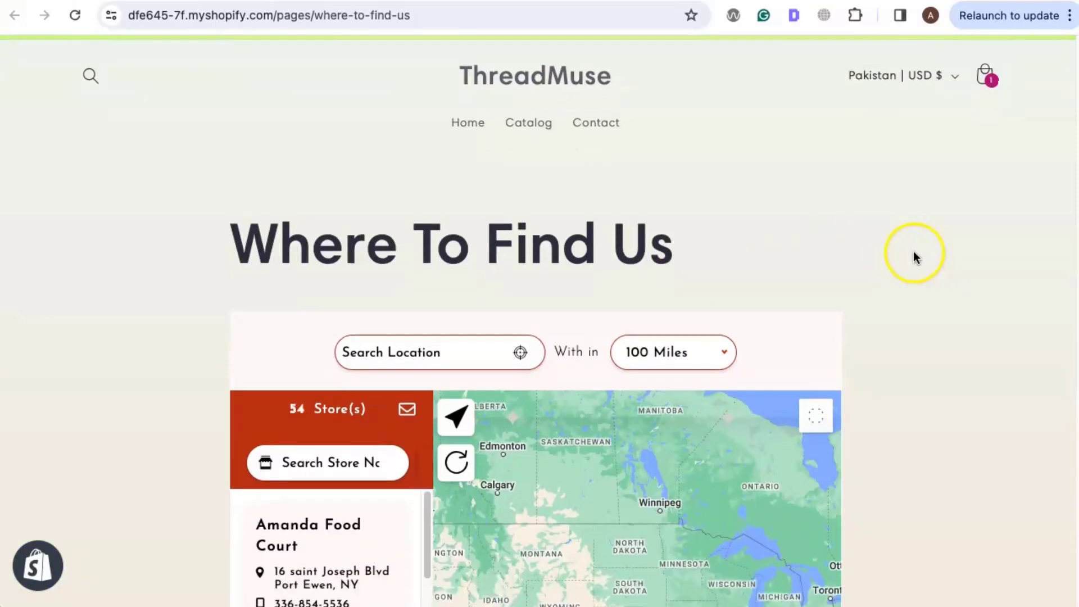
{"action": "scroll", "coordinate": [916, 261], "scroll_direction": "down", "scroll_amount": 1}
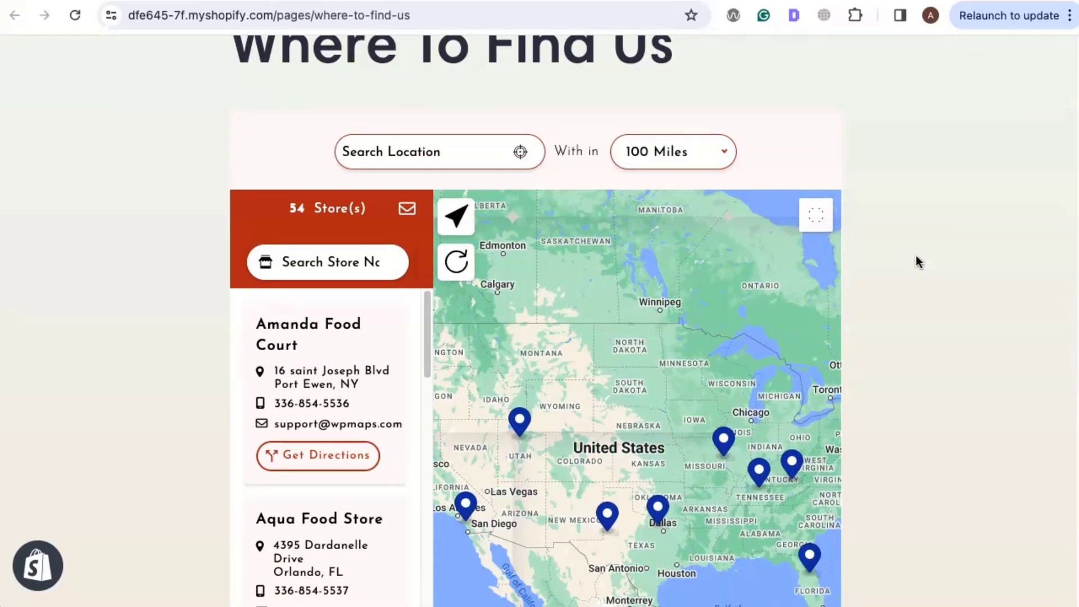
{"action": "left_click", "coordinate": [946, 277]}
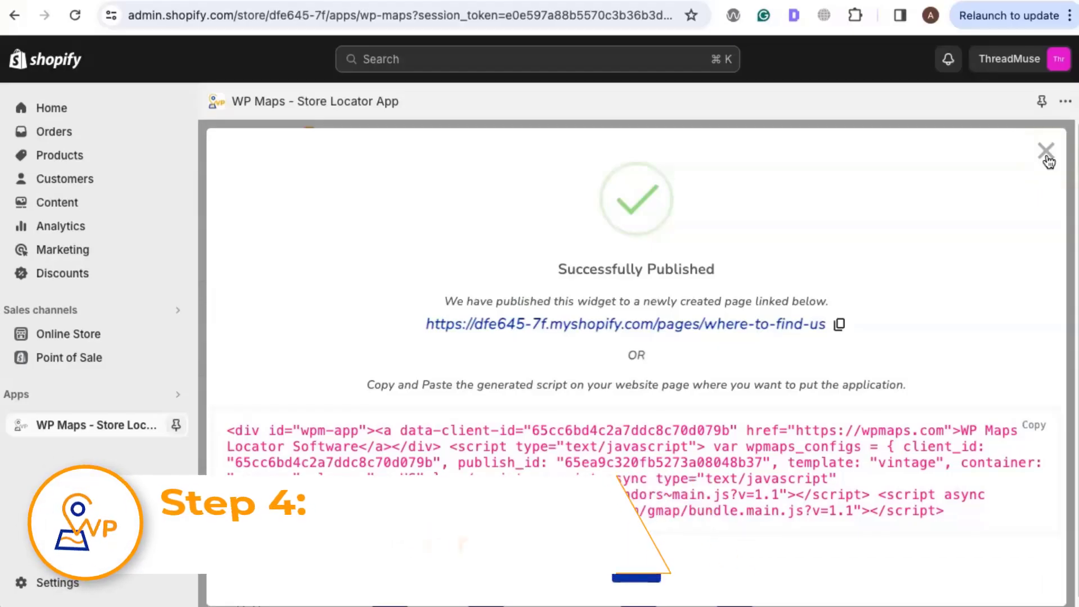
Dismiss the publish confirmation and open the Online Store's current Sense theme for customization
{"action": "left_click", "coordinate": [1046, 151]}
{"action": "left_click", "coordinate": [379, 59]}
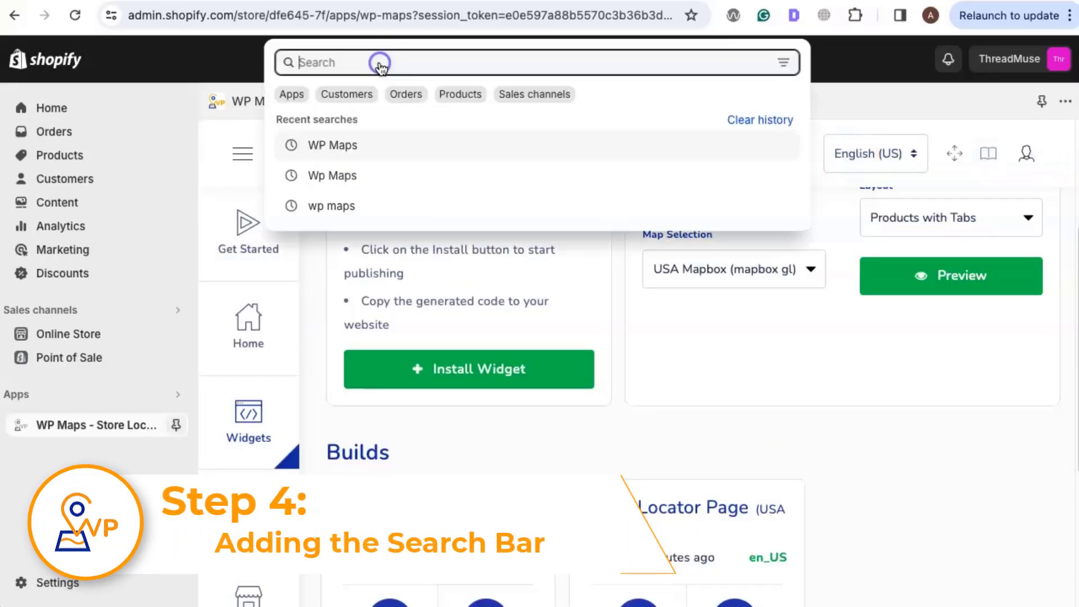
{"action": "left_click", "coordinate": [50, 336]}
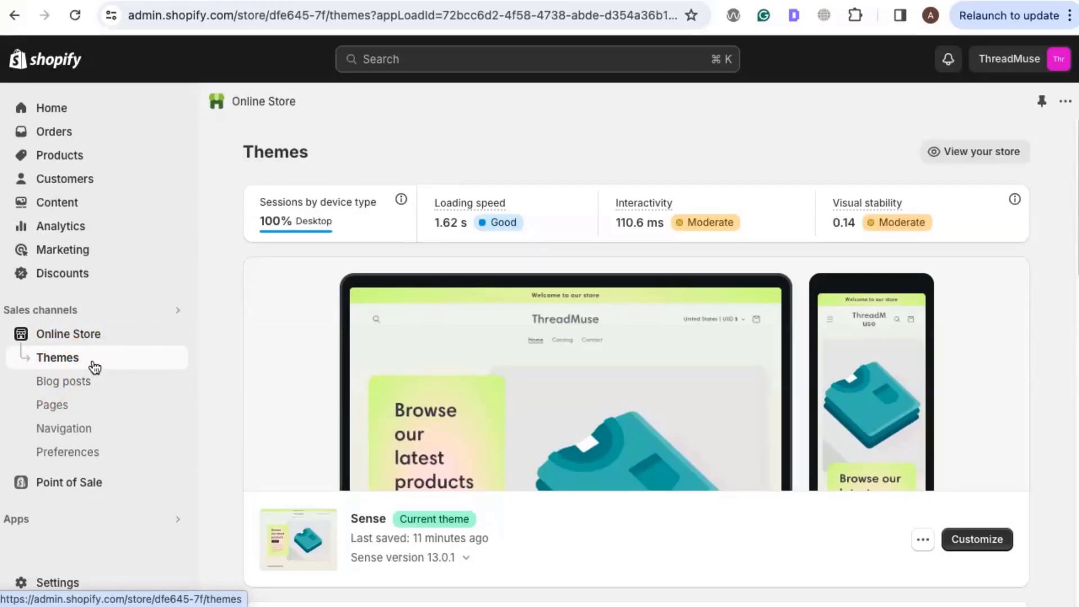
{"action": "left_click", "coordinate": [975, 542]}
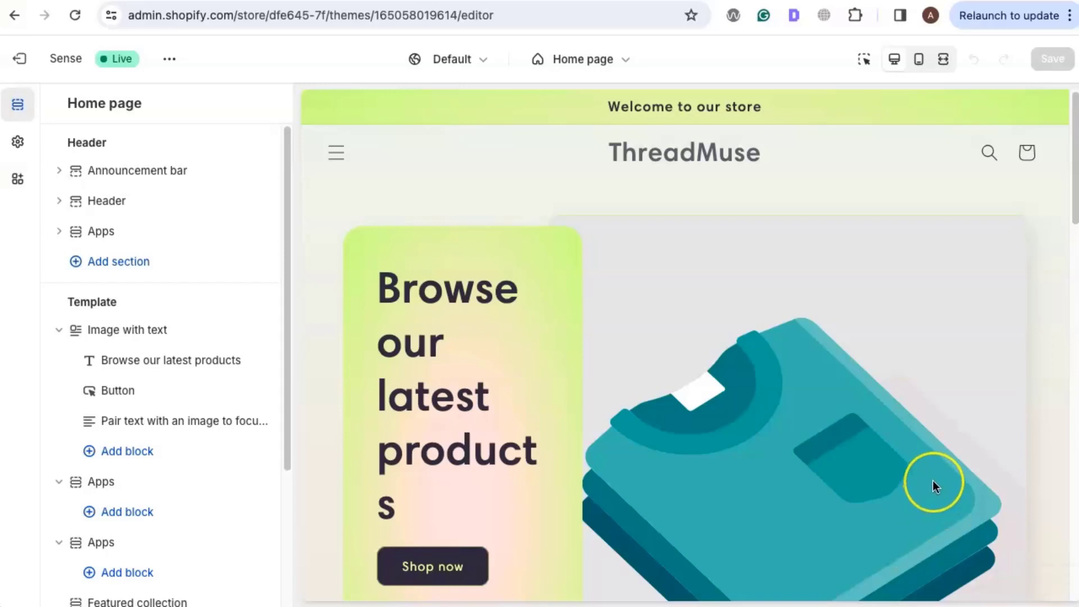
{"action": "scroll", "coordinate": [697, 379], "scroll_direction": "down", "scroll_amount": 10}
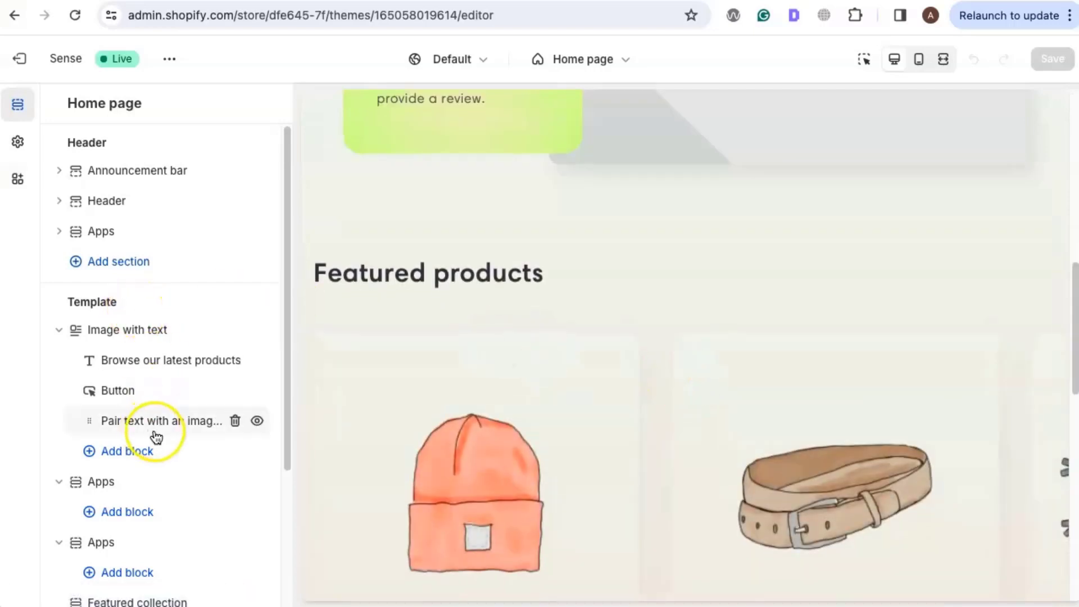
Add the WP Maps Search app block to the first Apps section below Image with text on the home page
{"action": "left_click", "coordinate": [110, 512]}
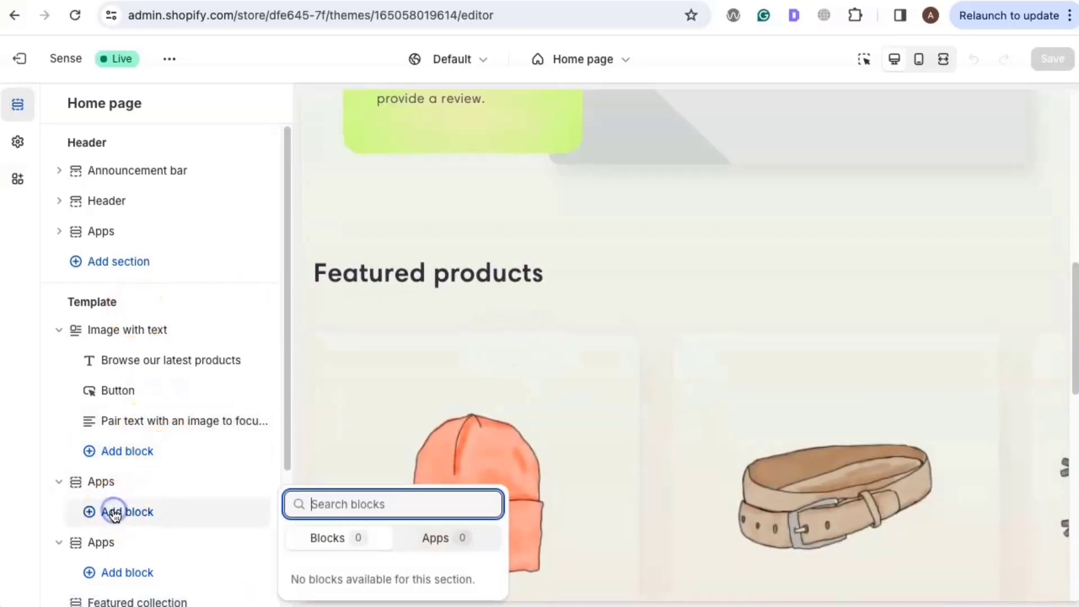
{"action": "left_click", "coordinate": [448, 541]}
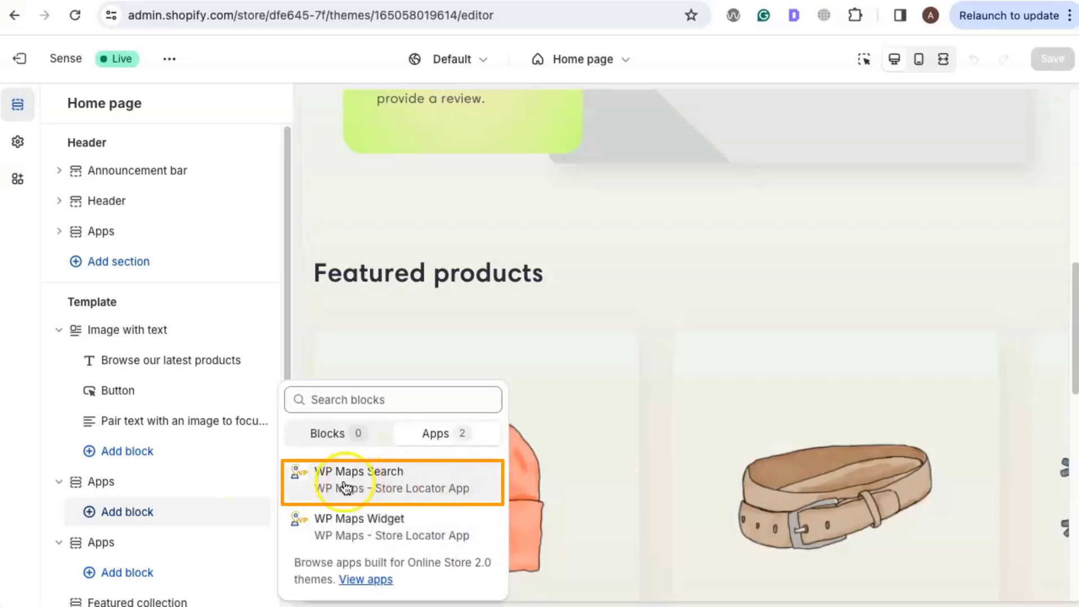
{"action": "left_click", "coordinate": [381, 486]}
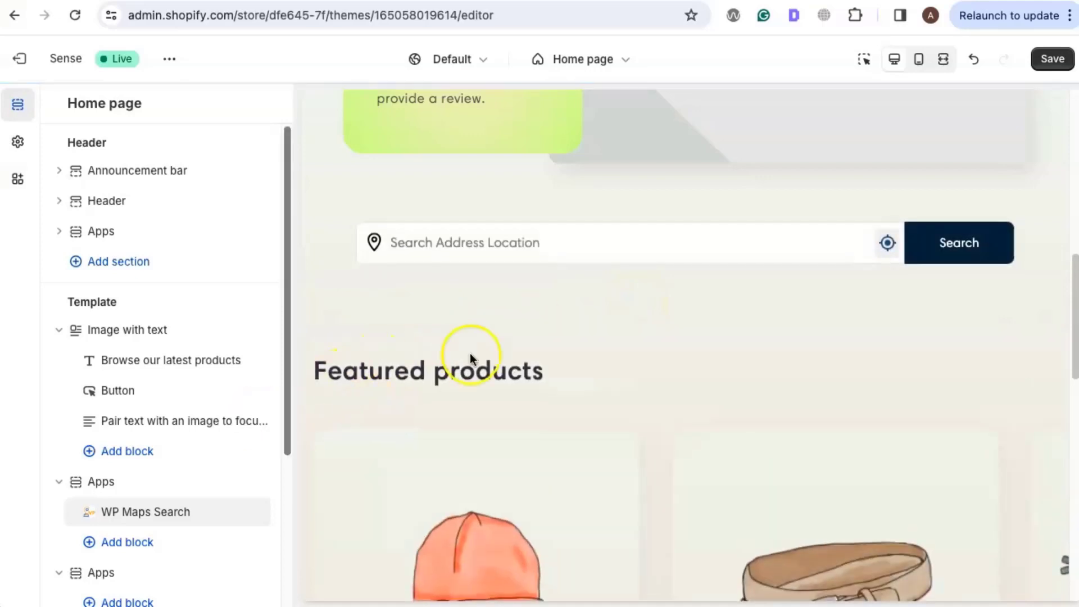
Open the WP Maps Search block's settings and choose Where To Find Us as its redirect page
{"action": "left_click", "coordinate": [160, 513]}
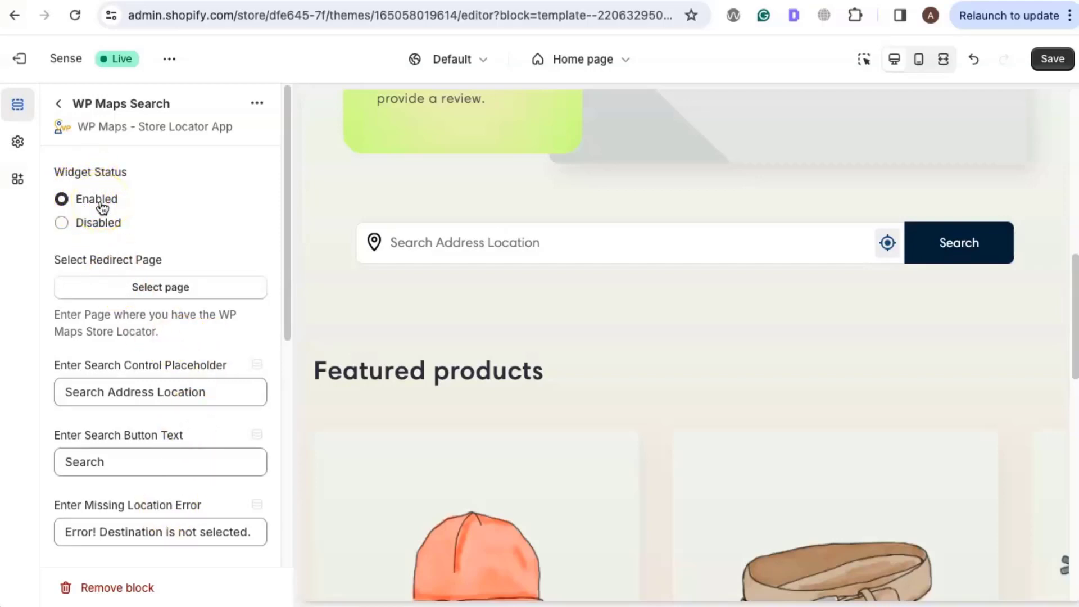
{"action": "left_click", "coordinate": [172, 298]}
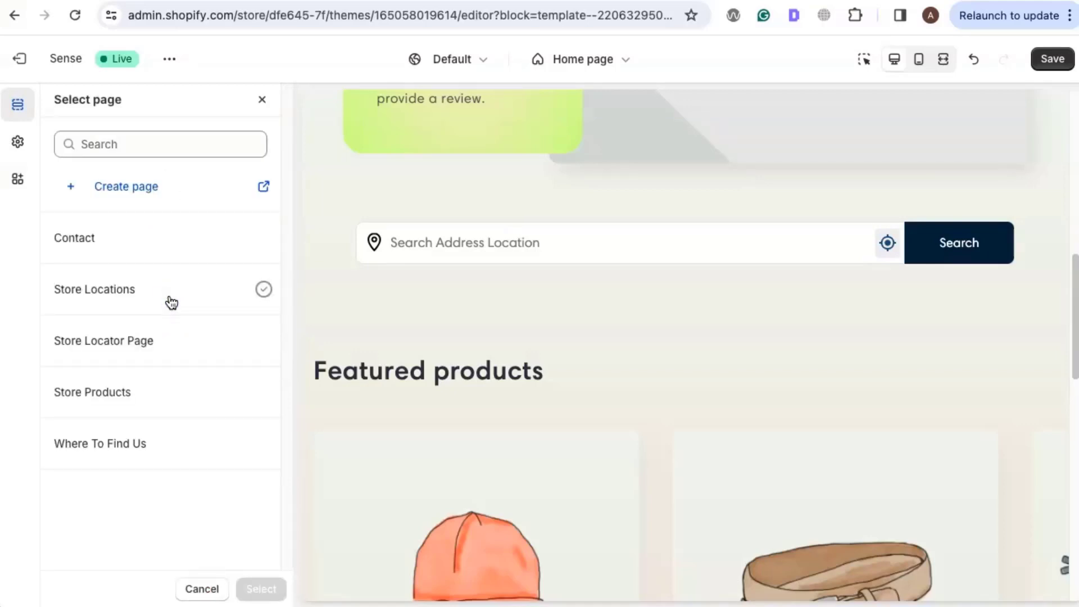
{"action": "left_click", "coordinate": [149, 447]}
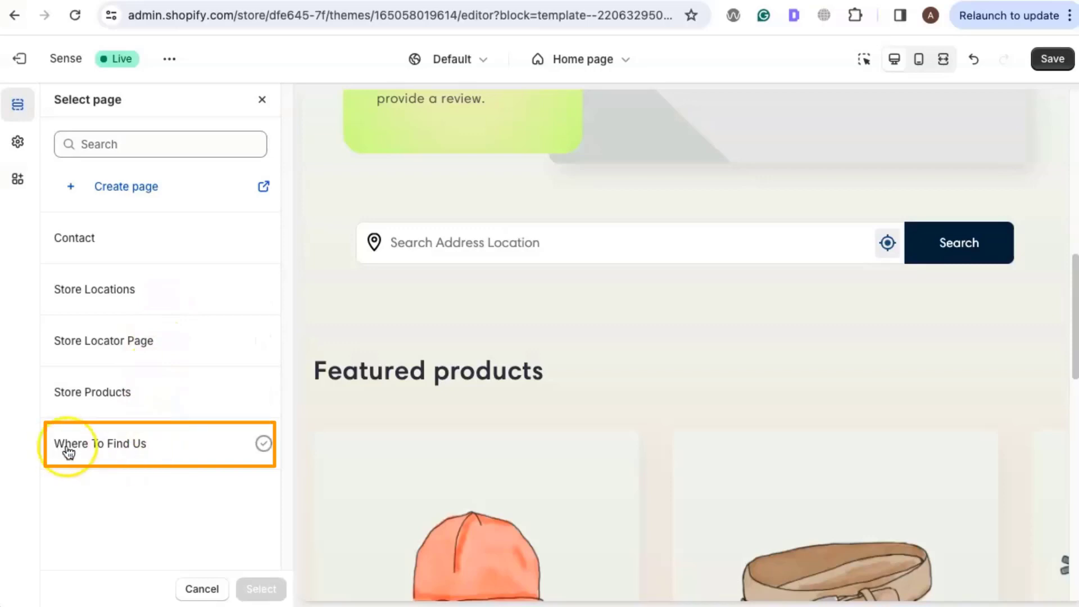
{"action": "left_click", "coordinate": [200, 454]}
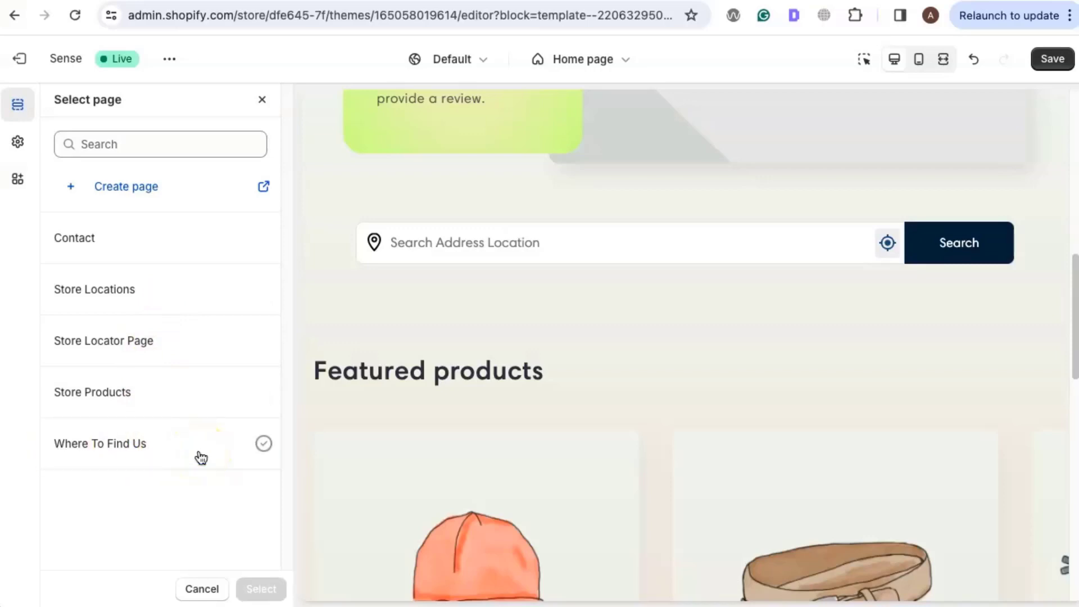
{"action": "left_click", "coordinate": [200, 456]}
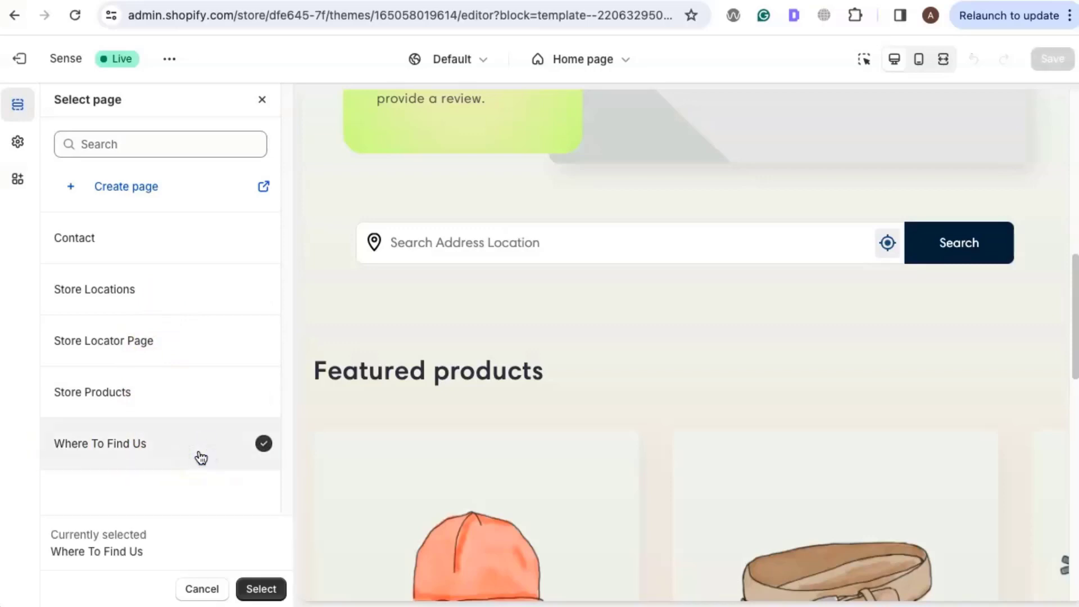
{"action": "left_click", "coordinate": [283, 567]}
{"action": "left_click", "coordinate": [269, 587]}
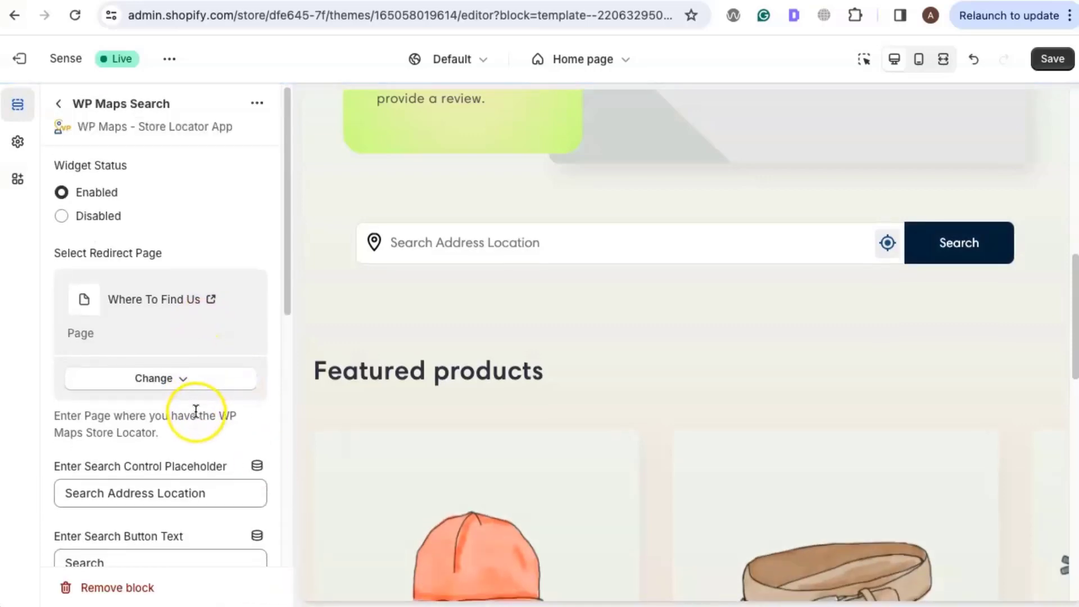
Set the search block's maps library to Google Maps
{"action": "scroll", "coordinate": [196, 402], "scroll_direction": "down", "scroll_amount": 1}
{"action": "scroll", "coordinate": [196, 410], "scroll_direction": "down", "scroll_amount": 5}
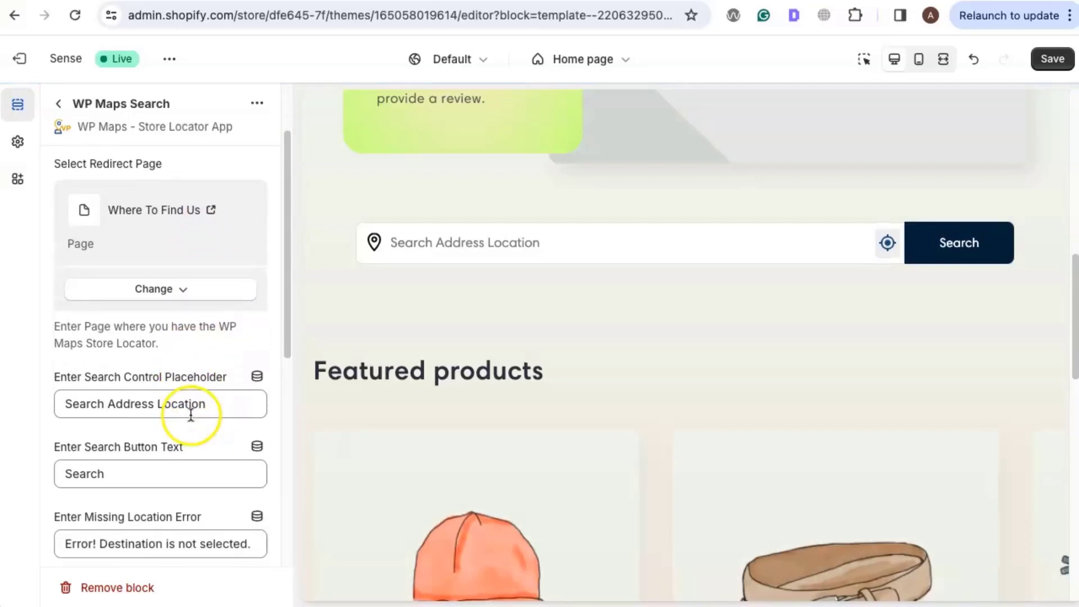
{"action": "scroll", "coordinate": [188, 415], "scroll_direction": "up", "scroll_amount": 1}
{"action": "scroll", "coordinate": [188, 419], "scroll_direction": "down", "scroll_amount": 3}
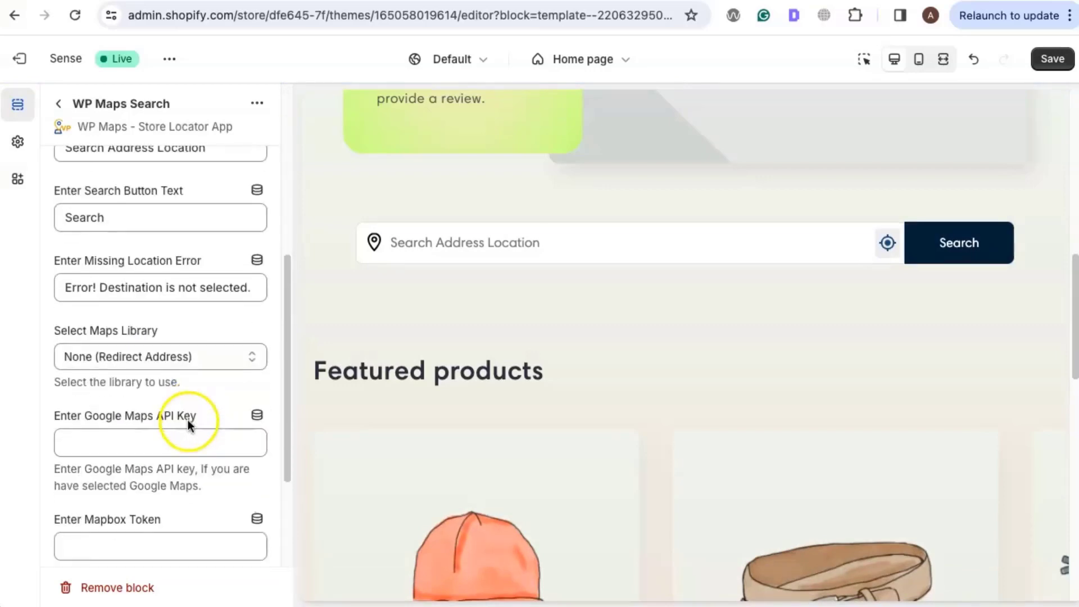
{"action": "left_click", "coordinate": [174, 357]}
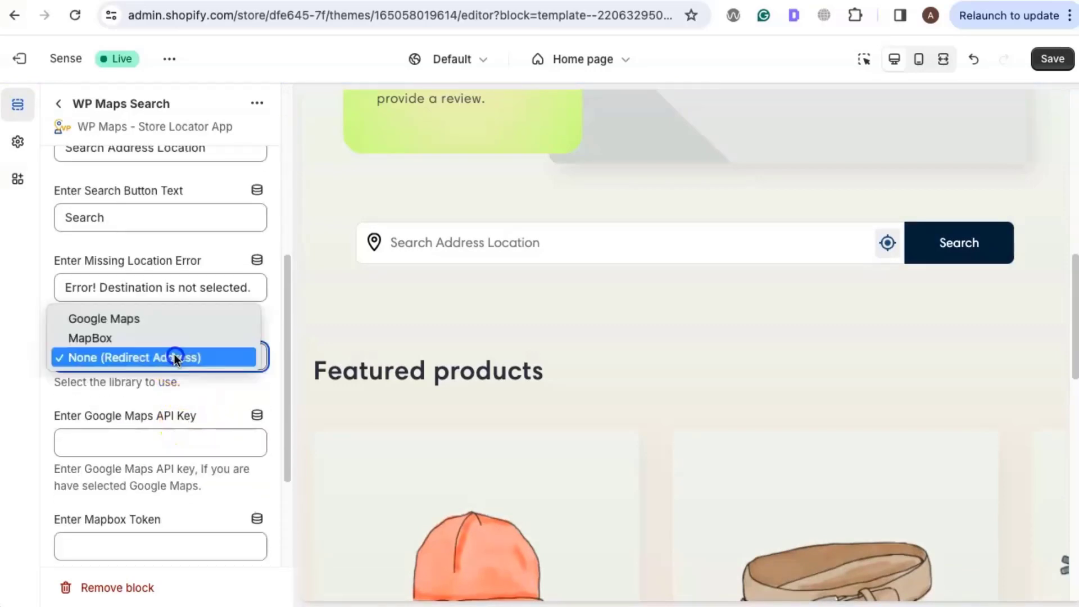
{"action": "left_click", "coordinate": [153, 320]}
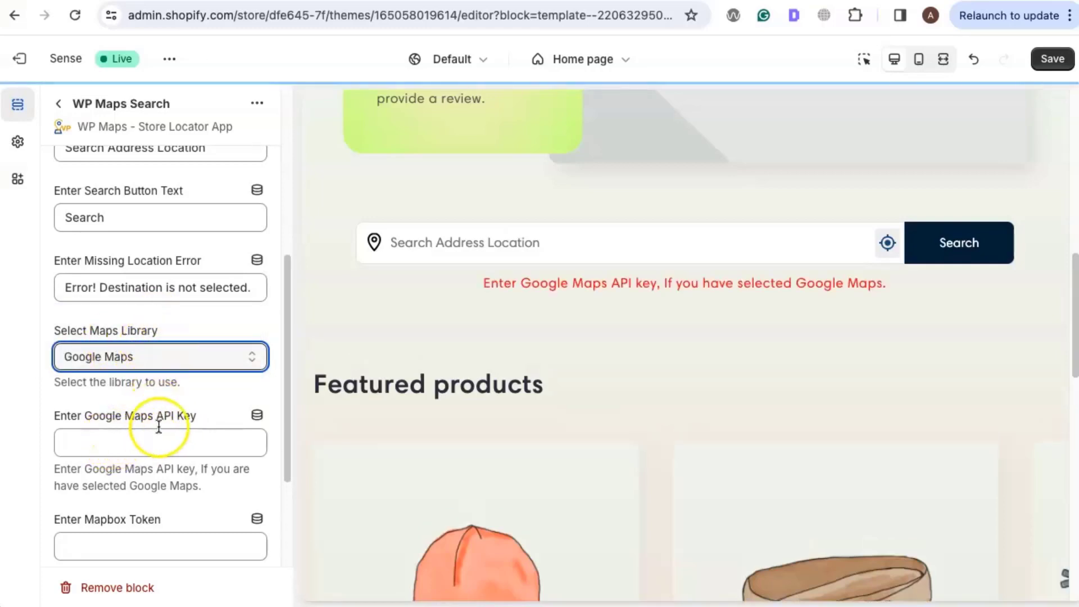
Open the WP Maps app's management page and copy the Google Maps API key from the Super Admin API key settings
{"action": "scroll", "coordinate": [180, 434], "scroll_direction": "down", "scroll_amount": 3}
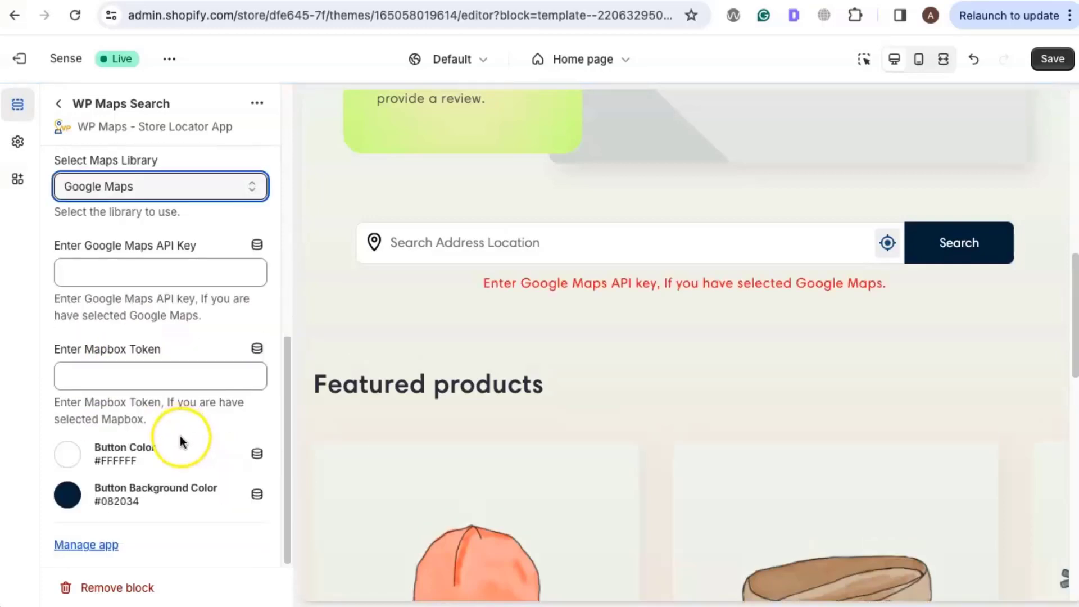
{"action": "left_click", "coordinate": [87, 545]}
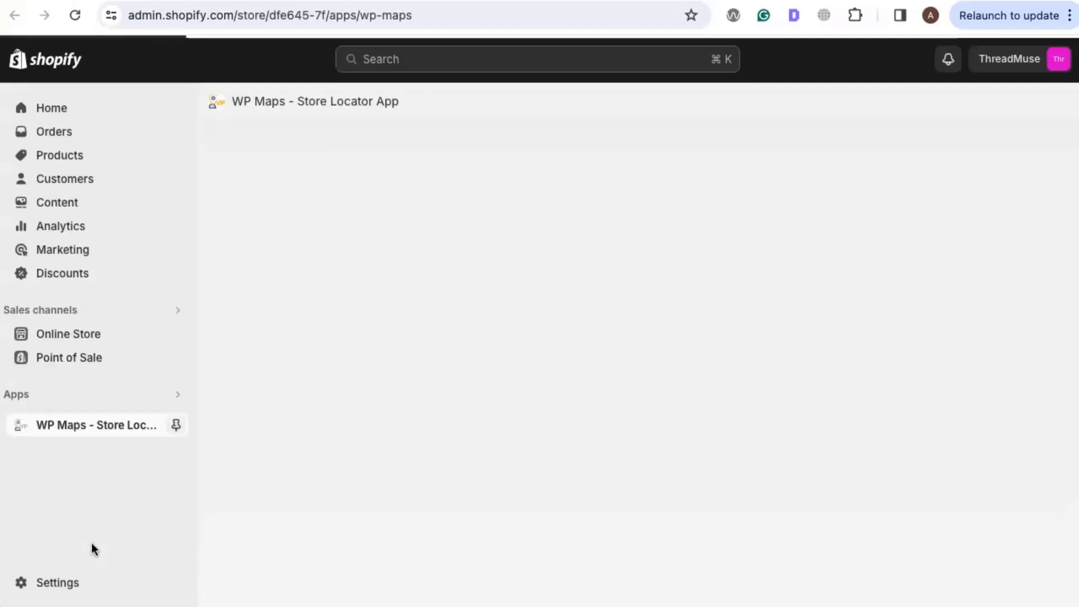
{"action": "scroll", "coordinate": [250, 374], "scroll_direction": "down", "scroll_amount": 5}
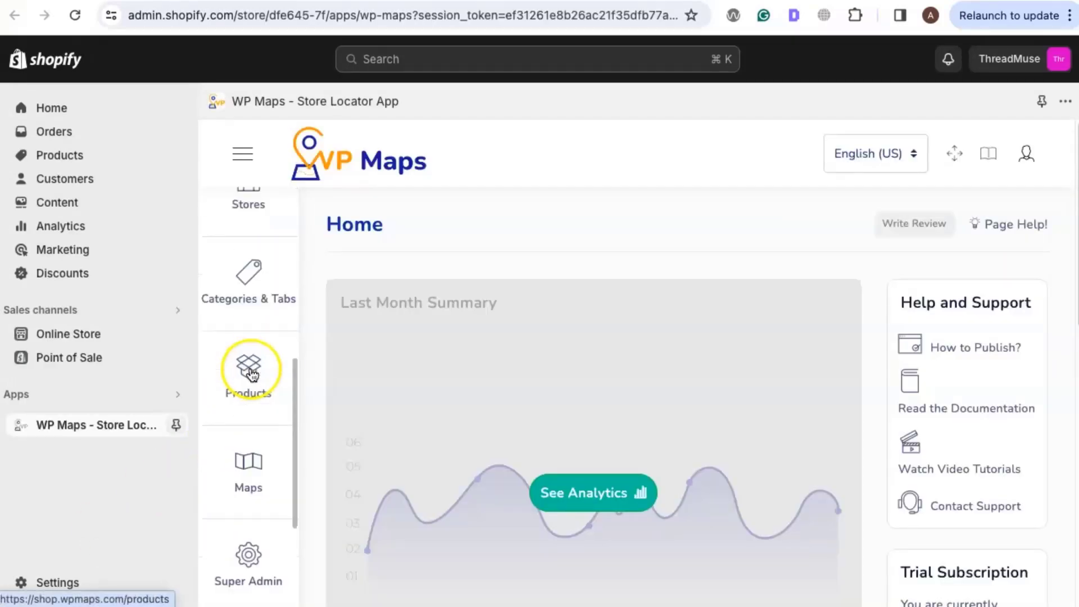
{"action": "scroll", "coordinate": [247, 377], "scroll_direction": "down", "scroll_amount": 2}
{"action": "left_click", "coordinate": [247, 472]}
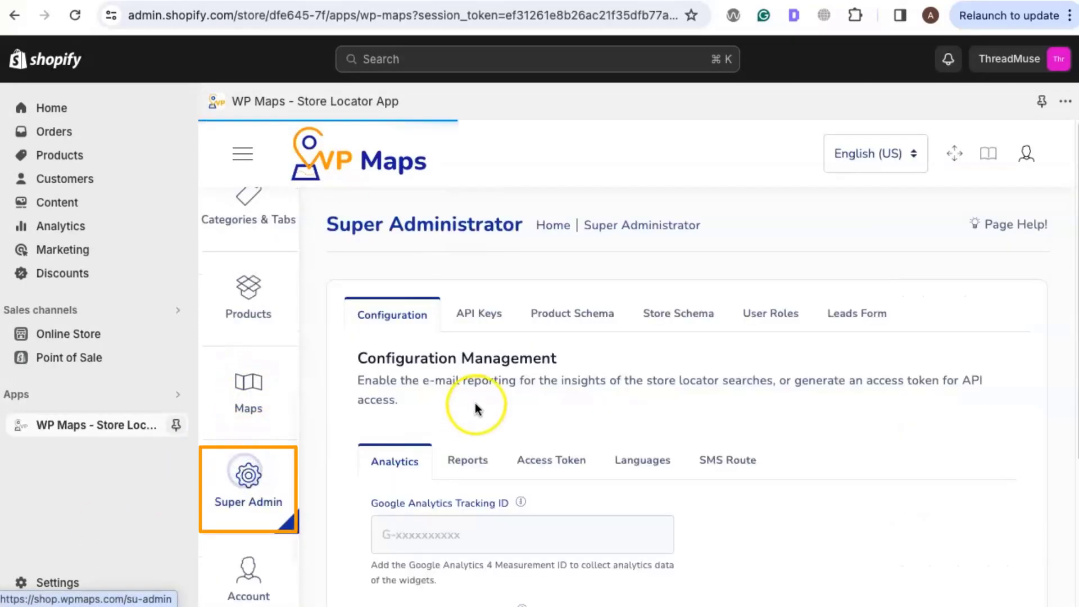
{"action": "scroll", "coordinate": [474, 403], "scroll_direction": "down", "scroll_amount": 3}
{"action": "scroll", "coordinate": [501, 392], "scroll_direction": "up", "scroll_amount": 3}
{"action": "left_click", "coordinate": [478, 316]}
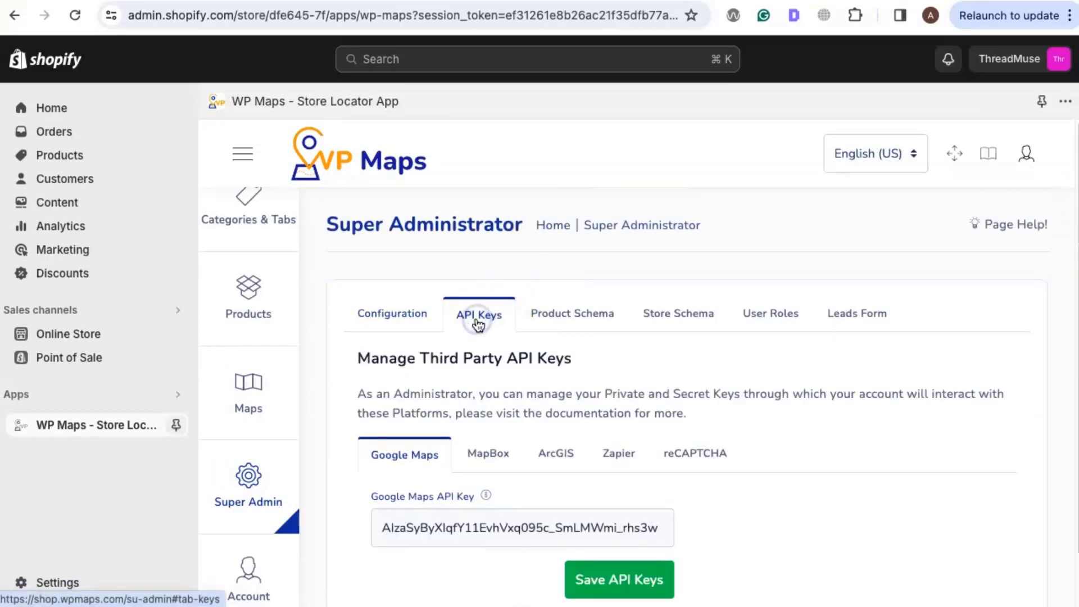
{"action": "scroll", "coordinate": [483, 326], "scroll_direction": "down", "scroll_amount": 1}
{"action": "left_click_drag", "start_coordinate": [638, 495], "coordinate": [350, 484]}
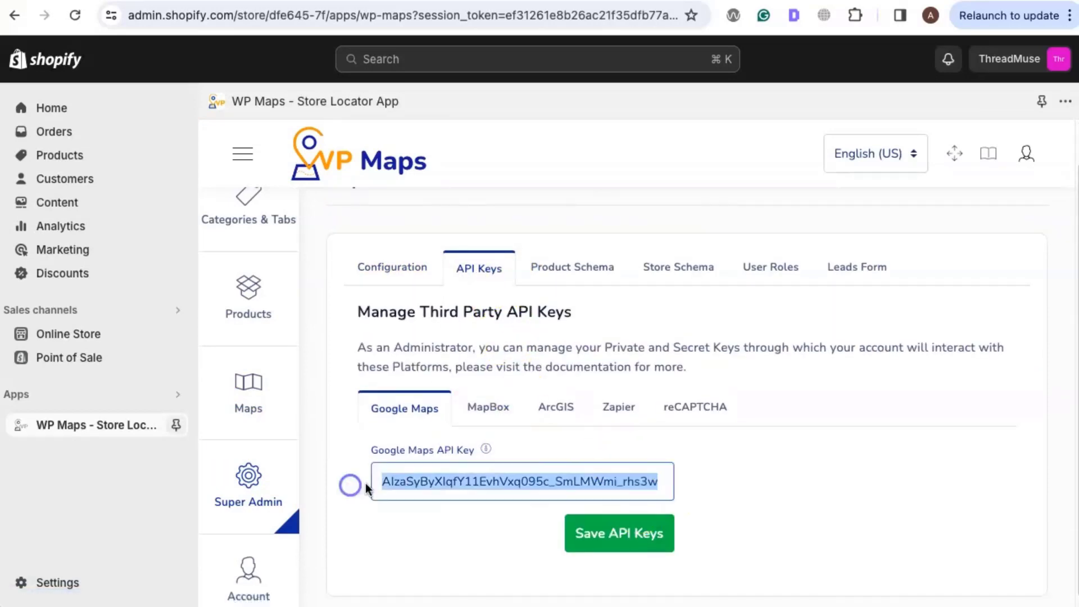
{"action": "right_click", "coordinate": [395, 481]}
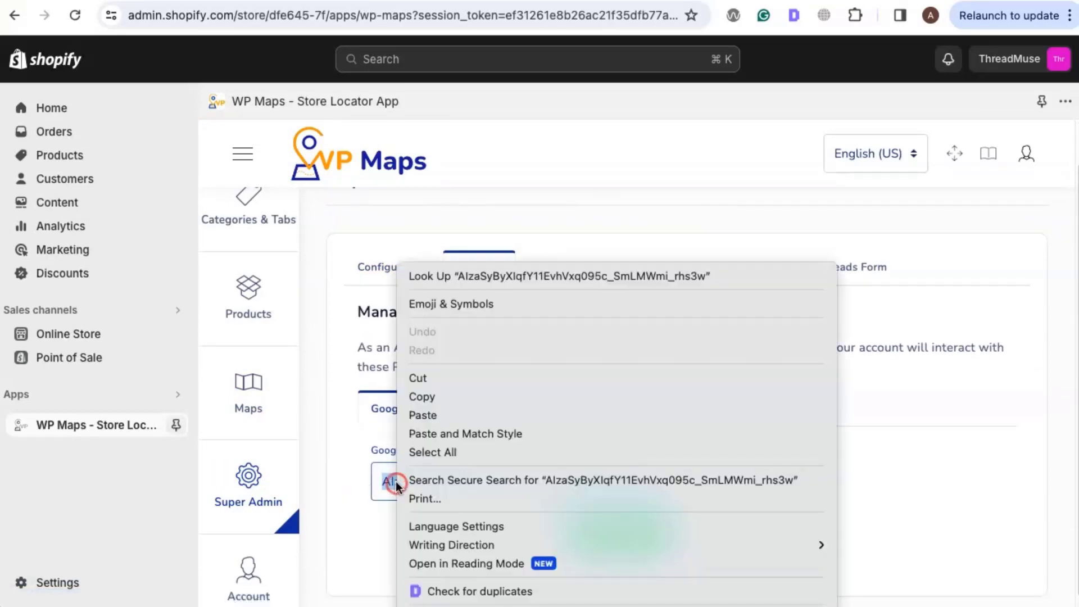
{"action": "left_click", "coordinate": [437, 397]}
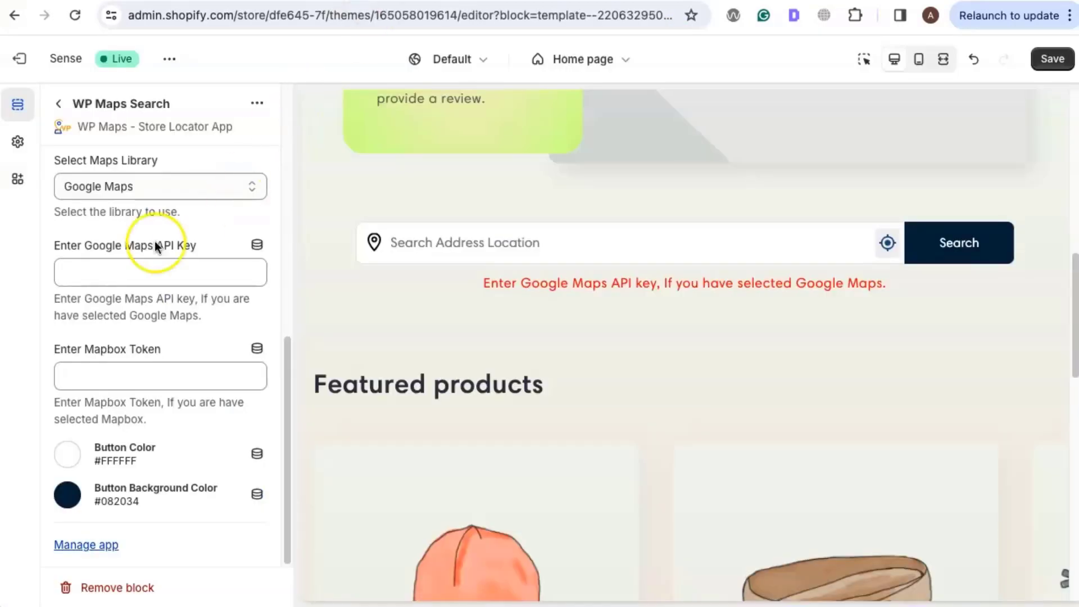
Paste the Google Maps API key into the search block's settings and save the theme
{"action": "left_click", "coordinate": [110, 281]}
{"action": "key", "text": "ctrl+v"}
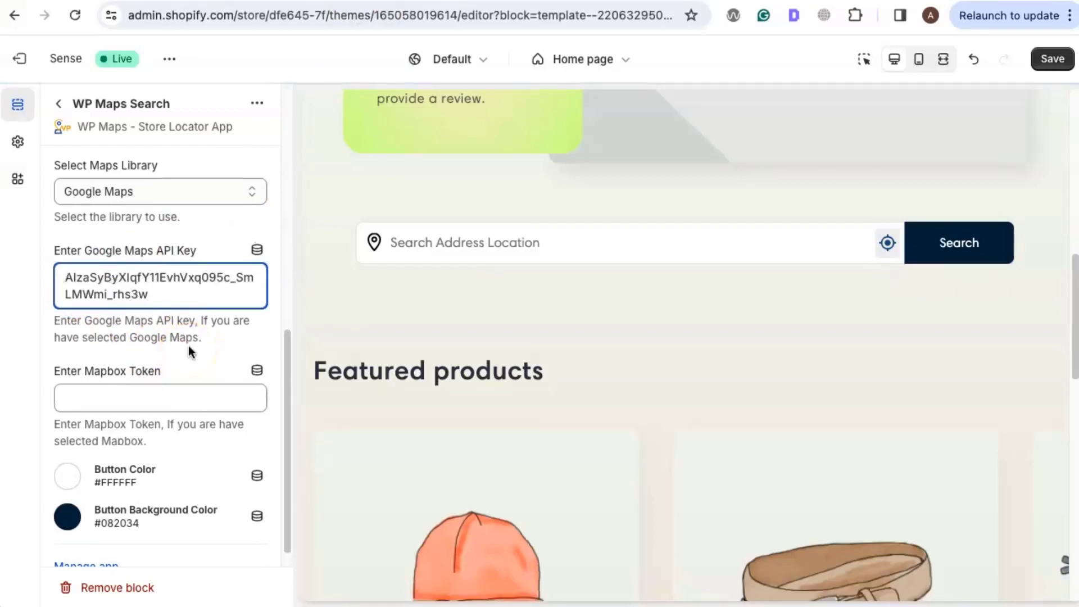
{"action": "scroll", "coordinate": [189, 345], "scroll_direction": "up", "scroll_amount": 8}
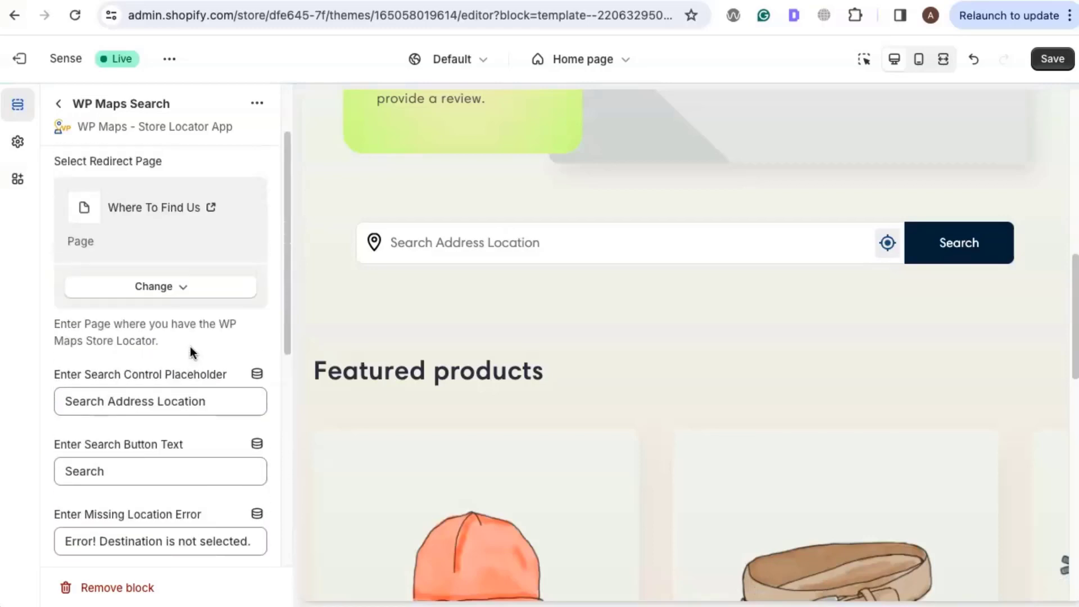
{"action": "scroll", "coordinate": [191, 352], "scroll_direction": "up", "scroll_amount": 1}
{"action": "left_click", "coordinate": [236, 339]}
{"action": "left_click", "coordinate": [1050, 59]}
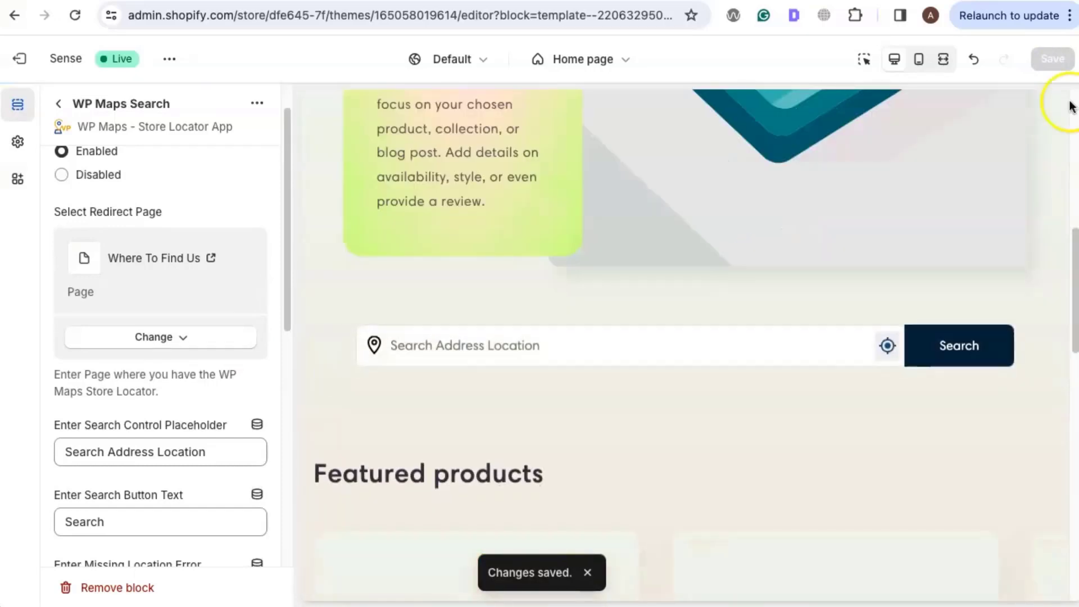
Leave the theme editor and view the address search bar on the live storefront's home page
{"action": "left_click", "coordinate": [20, 63]}
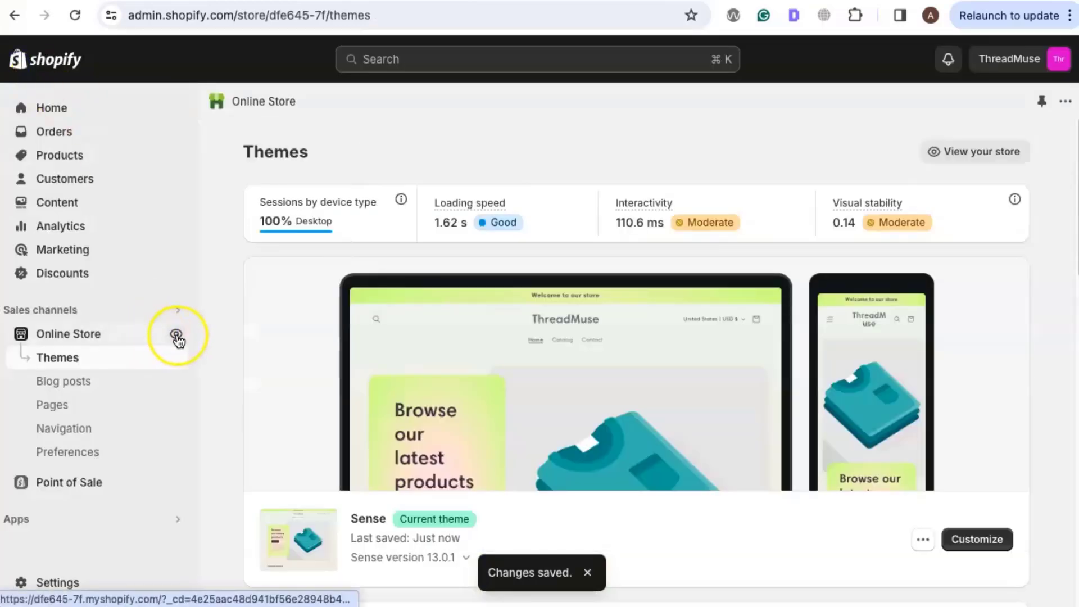
{"action": "left_click", "coordinate": [176, 336]}
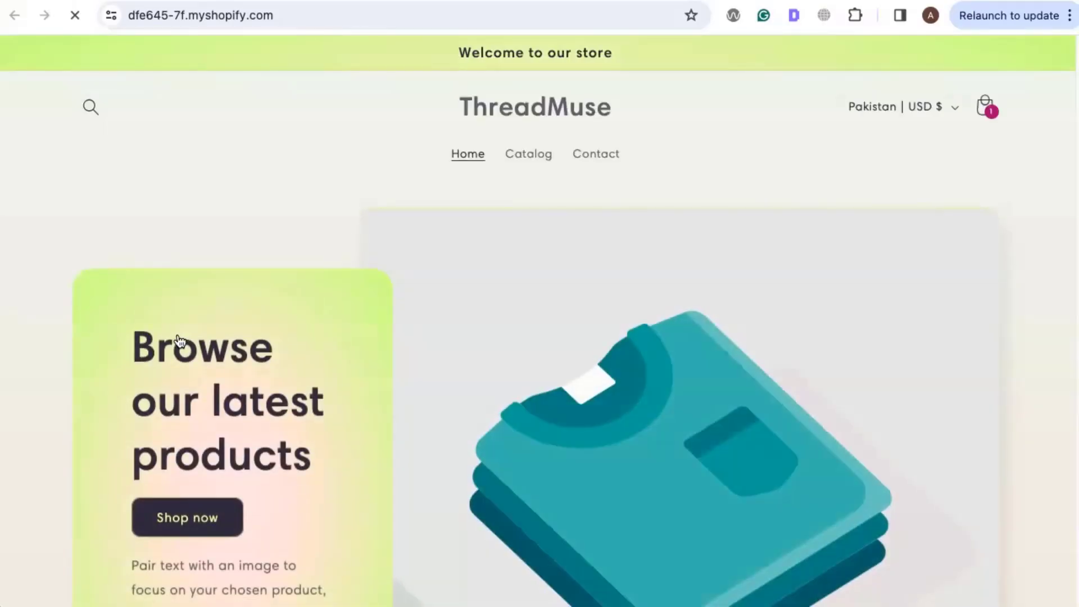
{"action": "scroll", "coordinate": [478, 298], "scroll_direction": "down", "scroll_amount": 5}
{"action": "scroll", "coordinate": [467, 304], "scroll_direction": "down", "scroll_amount": 4}
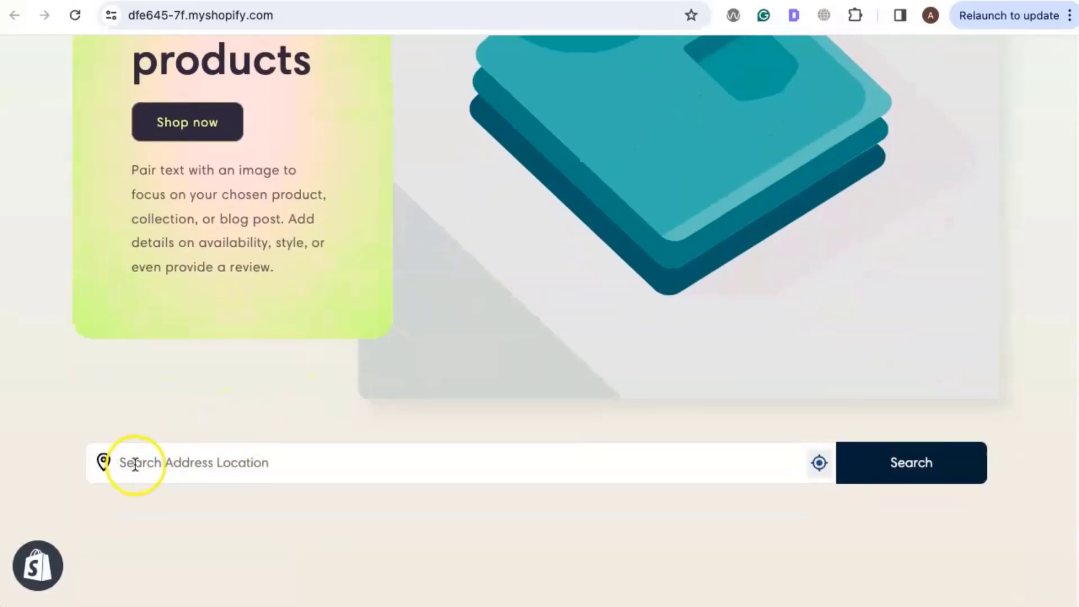
Search the storefront for stores near New York, NY, USA and examine the resulting store list and map
{"action": "left_click", "coordinate": [262, 467]}
{"action": "type", "text": "New Yor"}
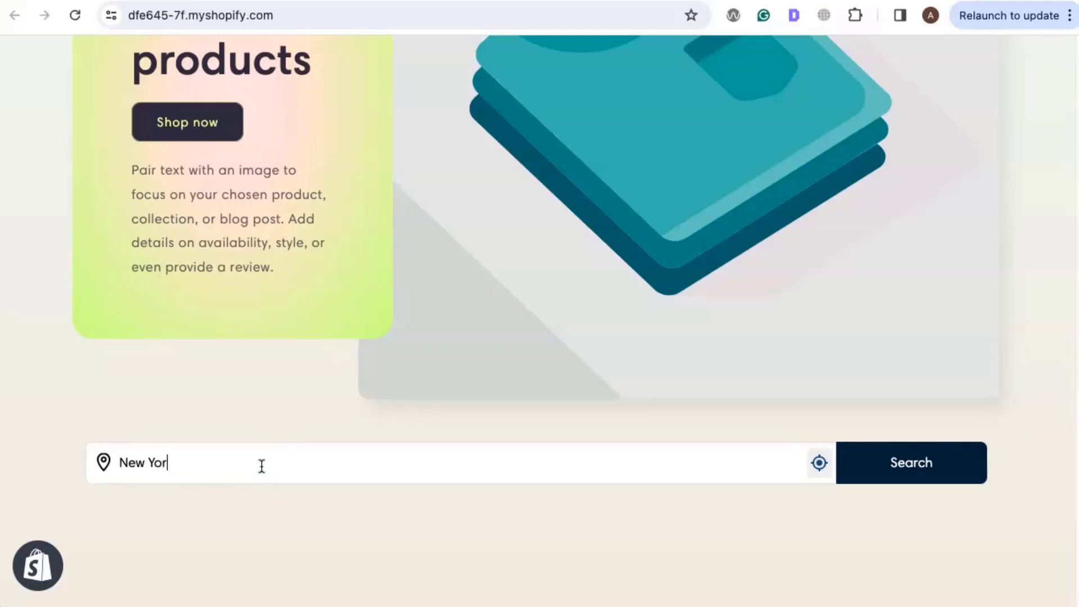
{"action": "type", "text": "k"}
{"action": "left_click", "coordinate": [191, 472]}
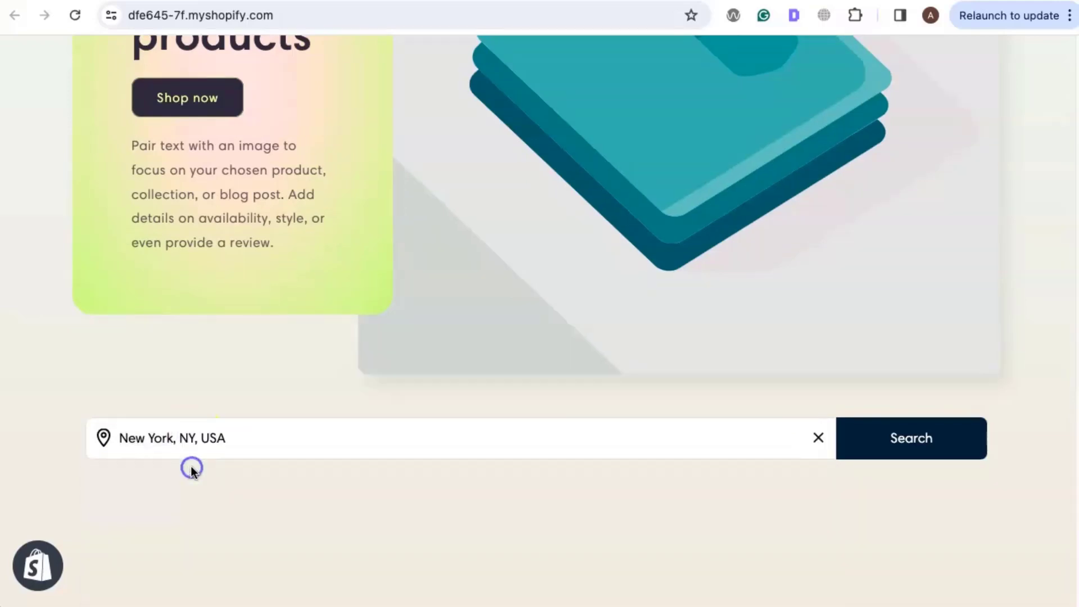
{"action": "left_click", "coordinate": [895, 458]}
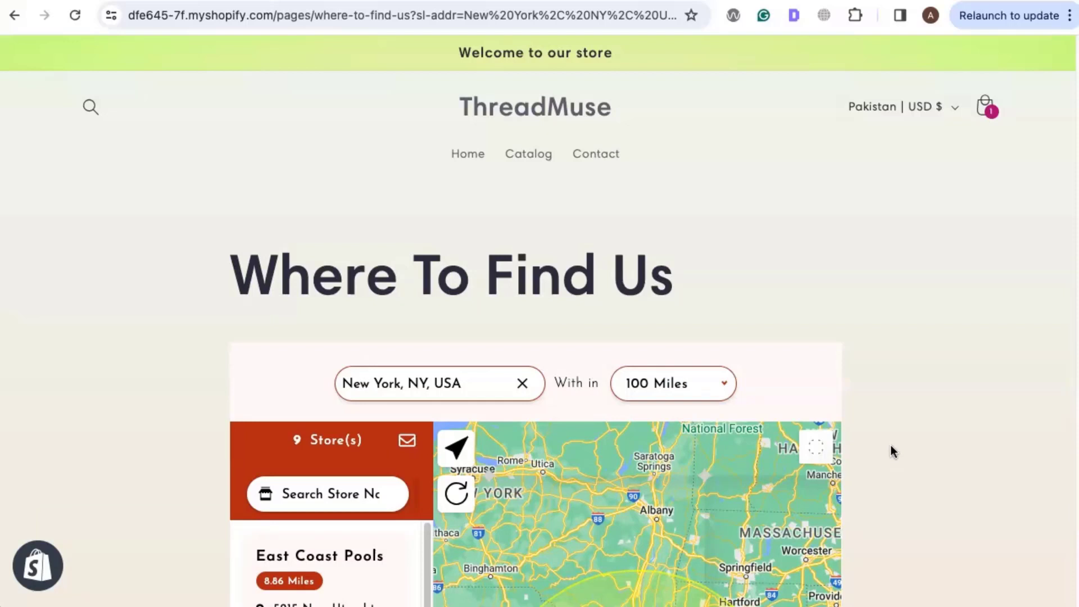
{"action": "scroll", "coordinate": [905, 399], "scroll_direction": "down", "scroll_amount": 2}
{"action": "scroll", "coordinate": [909, 388], "scroll_direction": "down", "scroll_amount": 4}
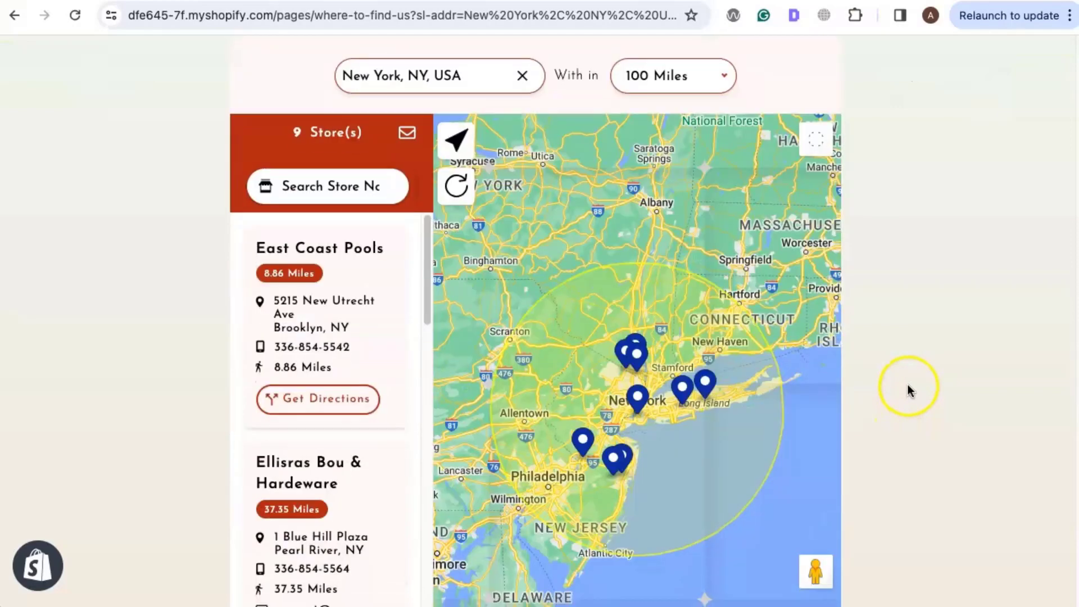